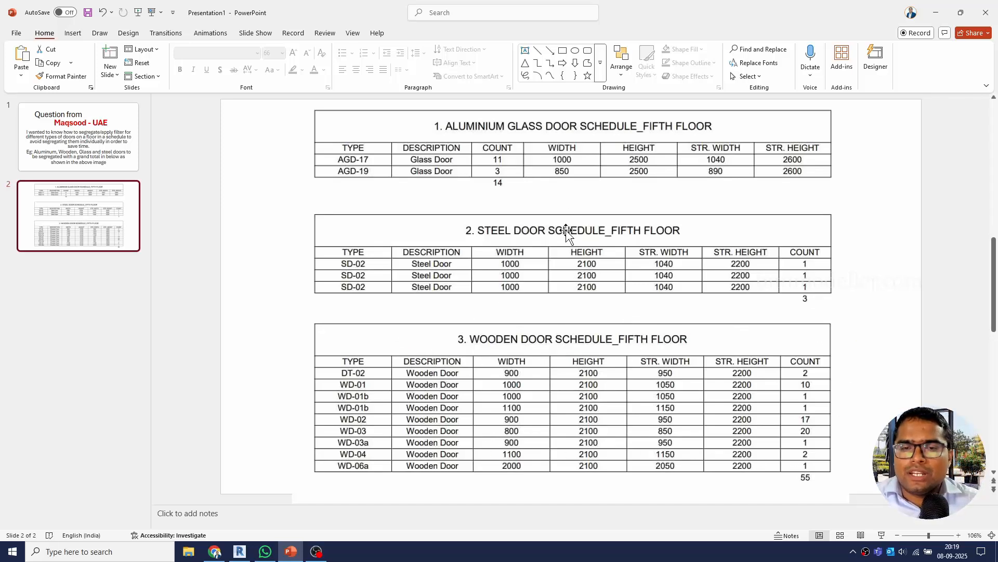
# Step: Switch to Revit and create a new schedule for the Doors category
pyautogui.click(936, 16)
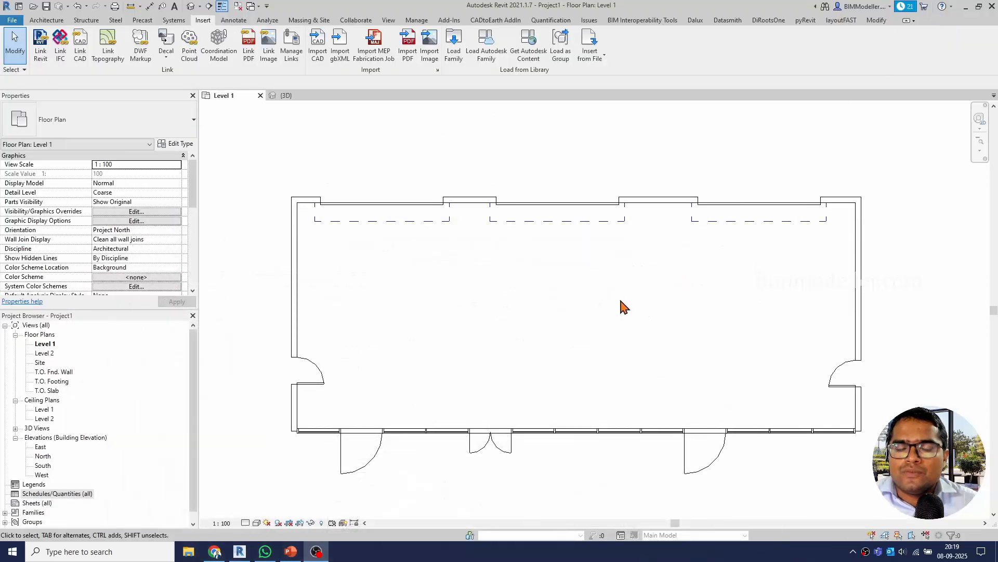
pyautogui.moveTo(562, 333); pyautogui.dragTo(572, 293, button='middle')
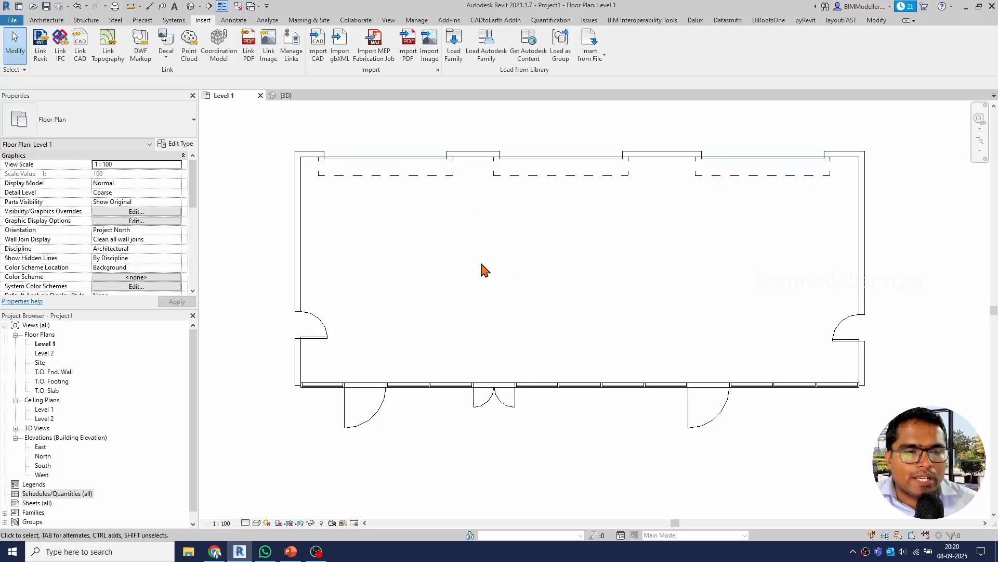
pyautogui.rightClick(67, 498)
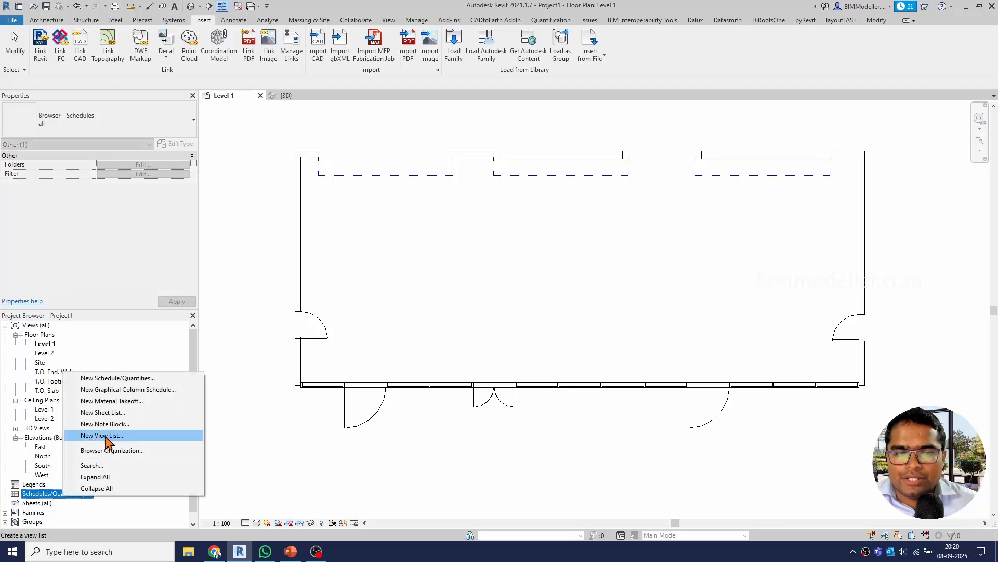
pyautogui.click(115, 382)
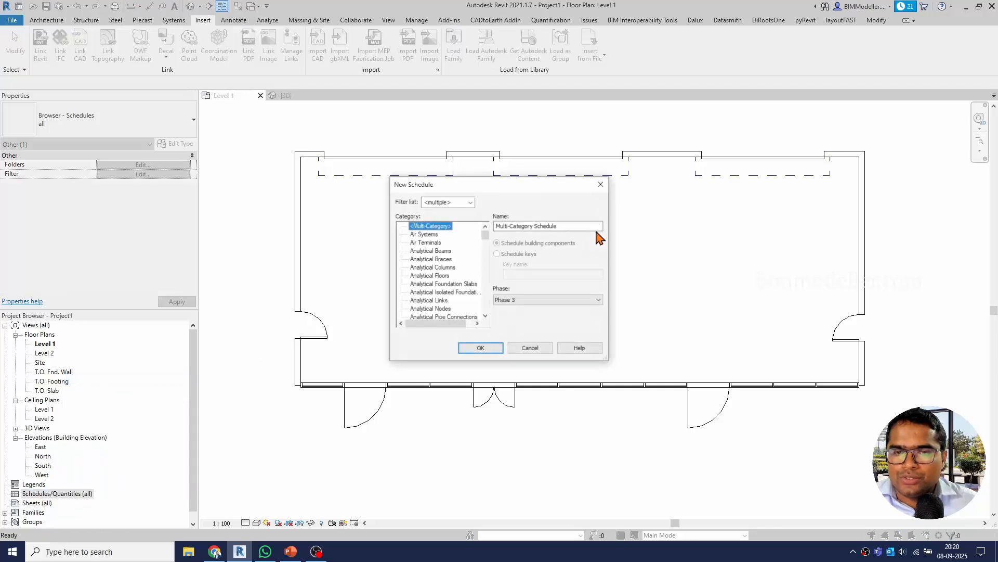
pyautogui.click(433, 267)
pyautogui.scroll(-5, 433, 267)
pyautogui.click(424, 281)
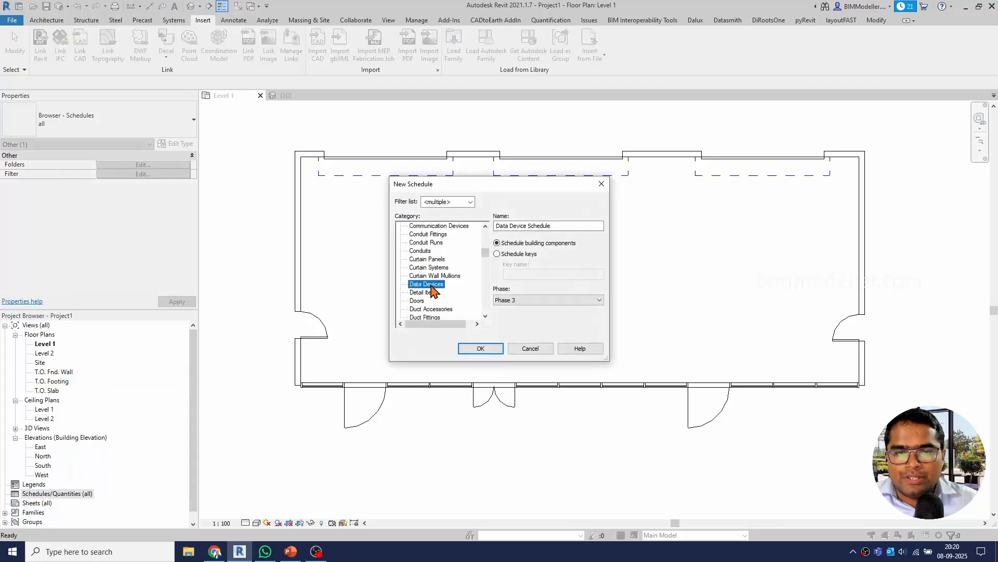
pyautogui.click(417, 292)
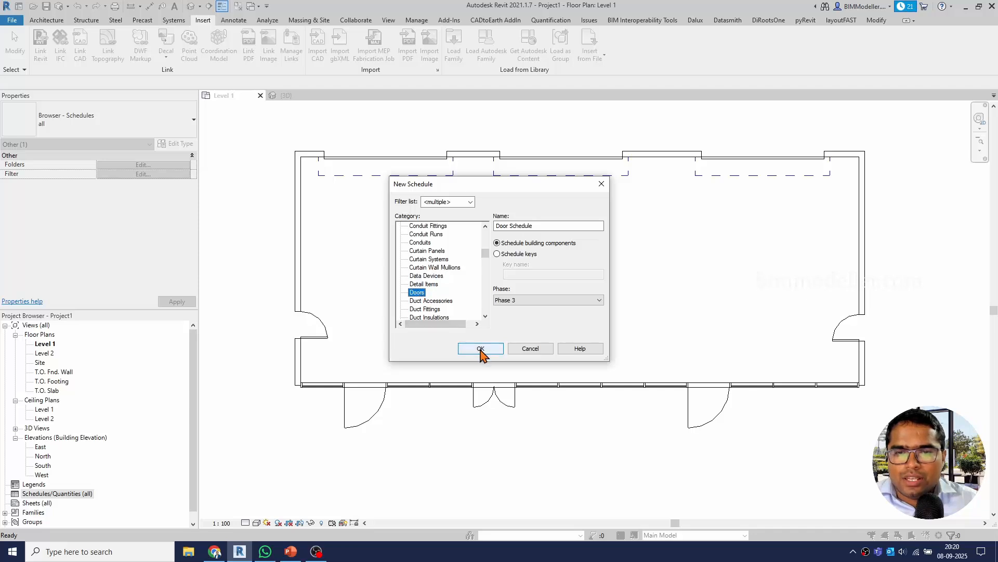
pyautogui.click(481, 349)
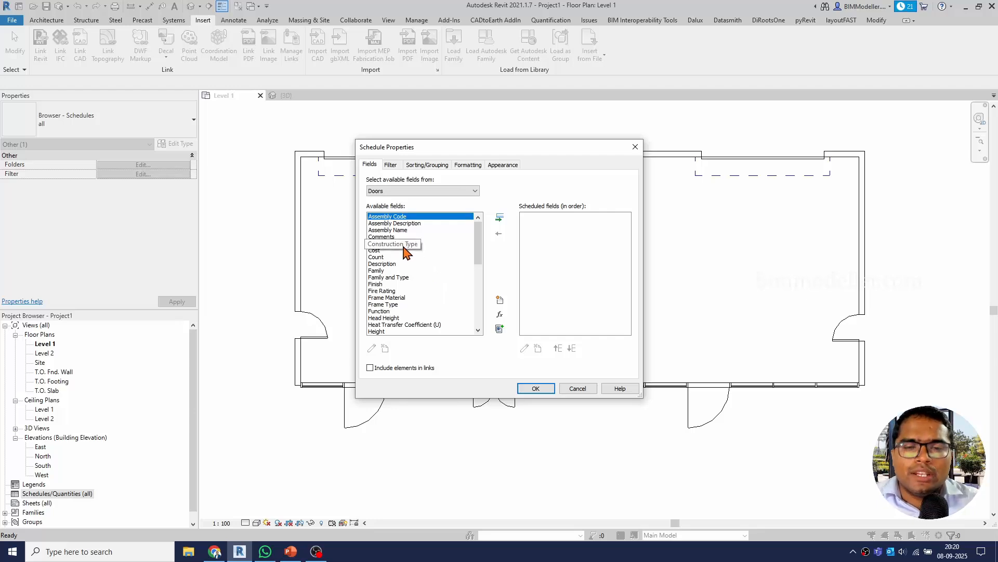
# Step: Add the Family and Type fields to the door schedule
pyautogui.click(404, 244)
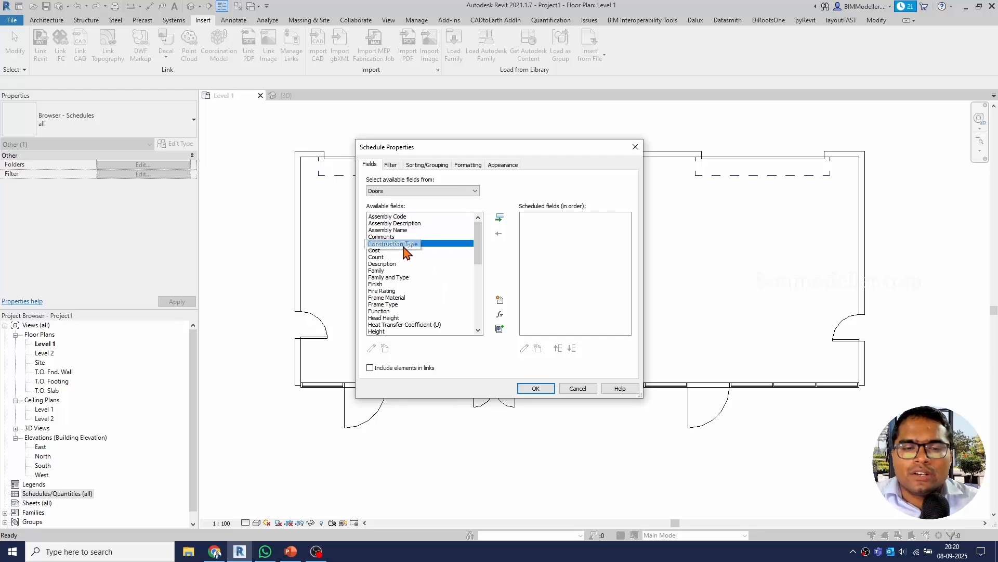
pyautogui.click(382, 271)
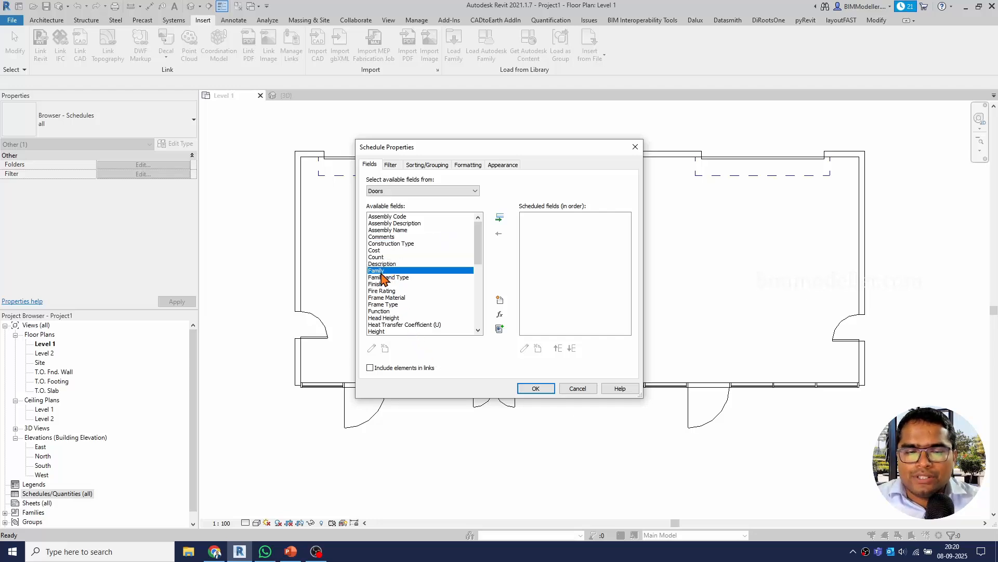
pyautogui.doubleClick(382, 272)
pyautogui.click(381, 283)
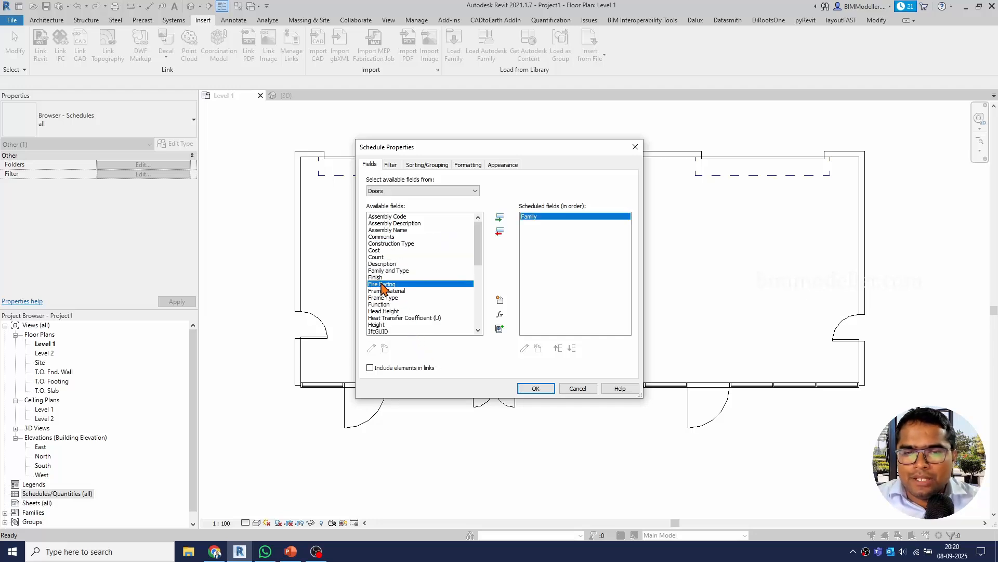
pyautogui.press('t')
pyautogui.scroll(-3, 387, 327)
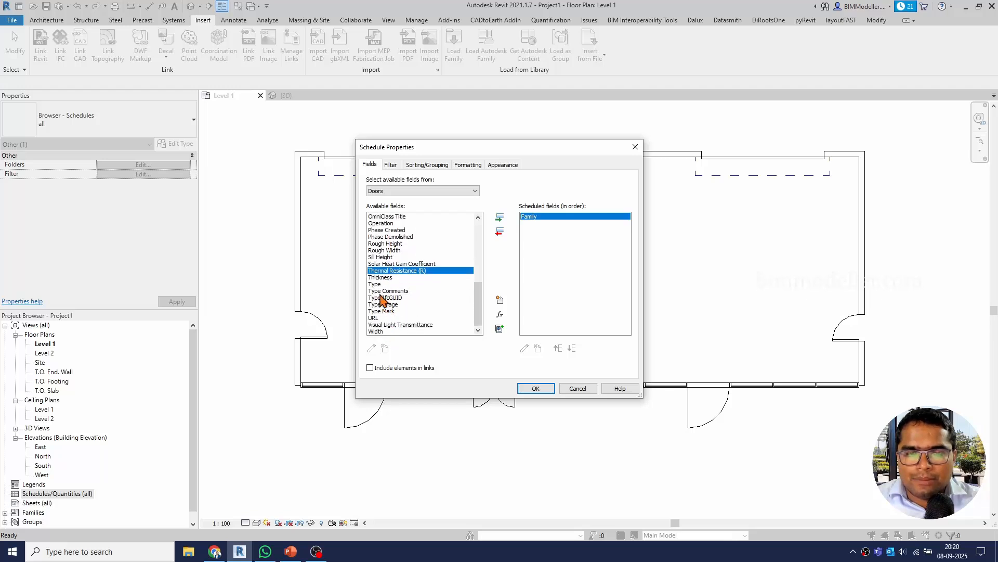
pyautogui.doubleClick(382, 283)
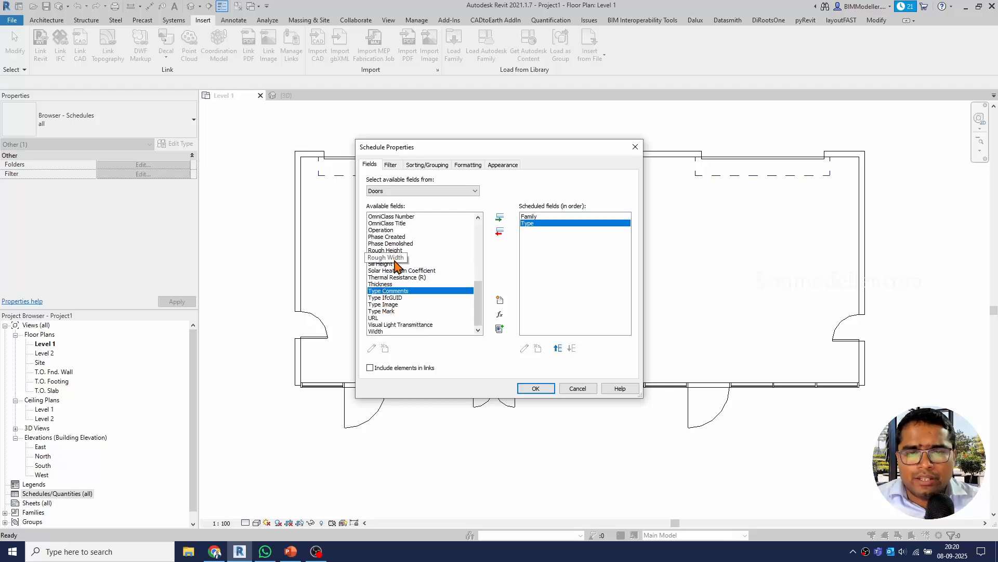
# Step: Add the Width, Height and Count fields after Type in the scheduled fields
pyautogui.doubleClick(378, 331)
pyautogui.click(385, 306)
pyautogui.press('h')
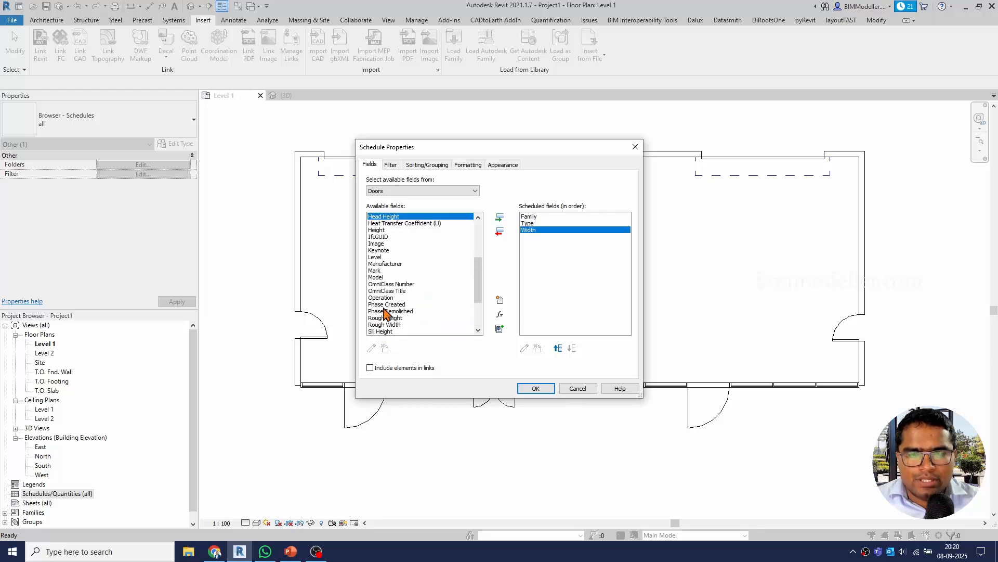
pyautogui.doubleClick(379, 230)
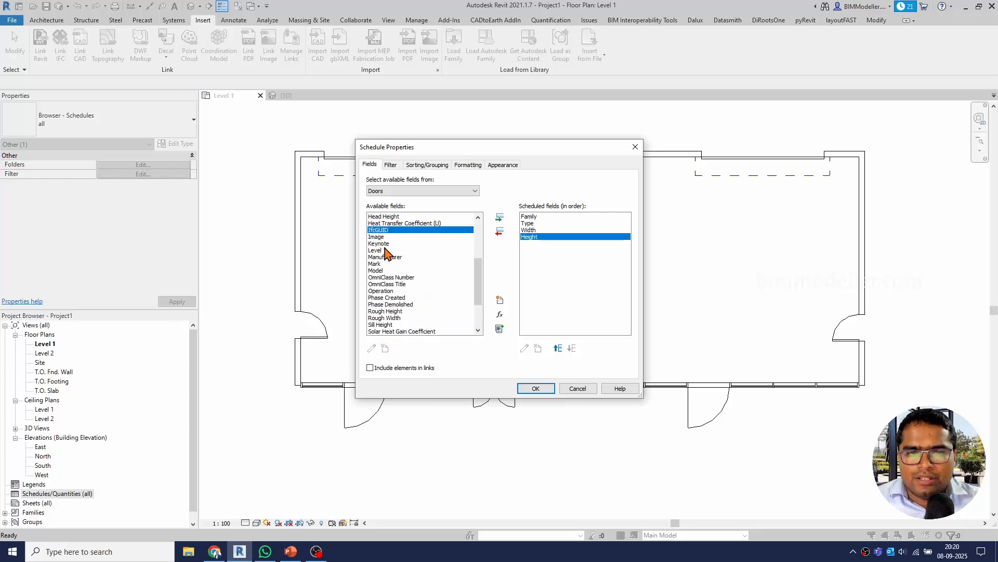
pyautogui.click(403, 292)
pyautogui.press('c')
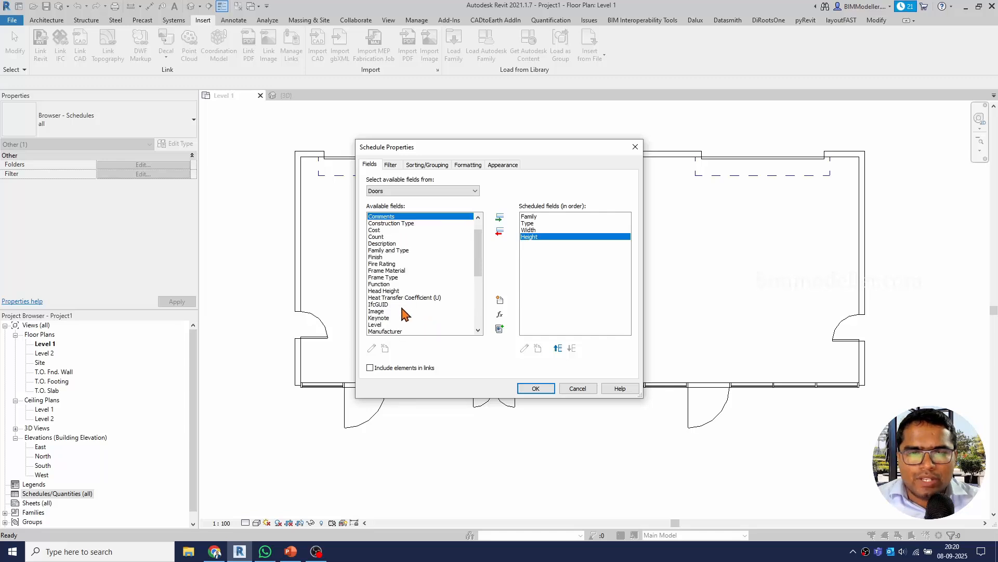
pyautogui.doubleClick(377, 237)
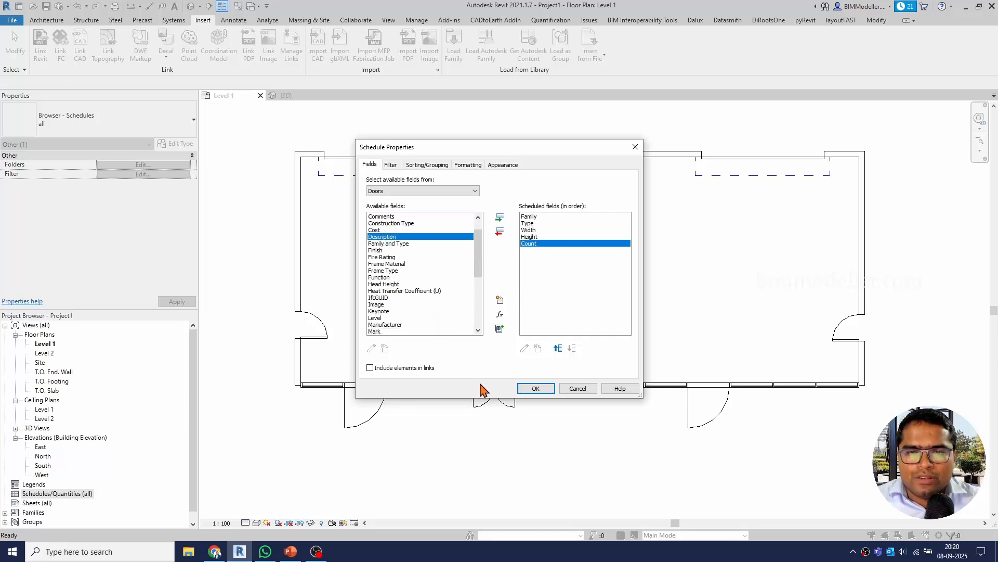
pyautogui.scroll(-6, 403, 316)
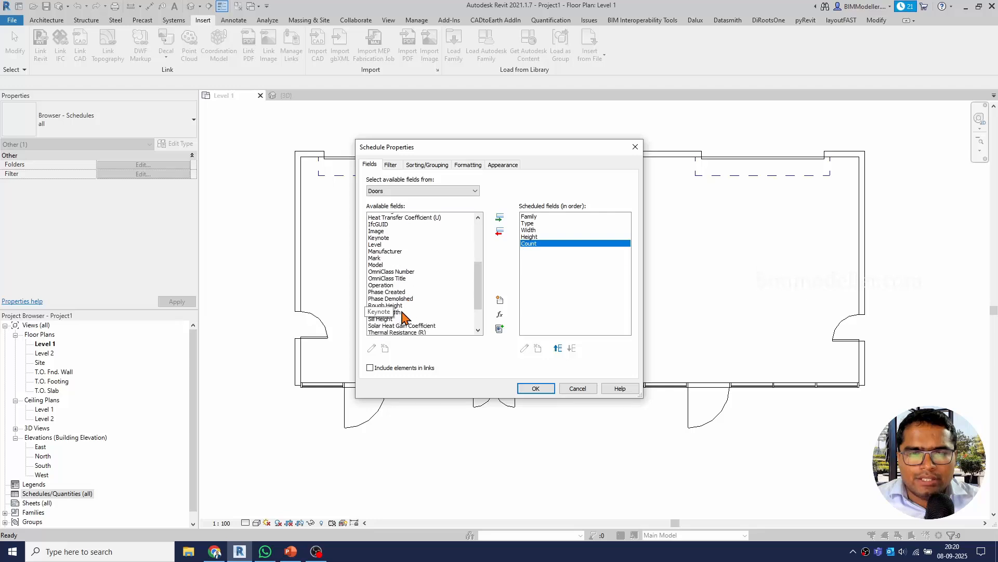
pyautogui.scroll(-1, 404, 316)
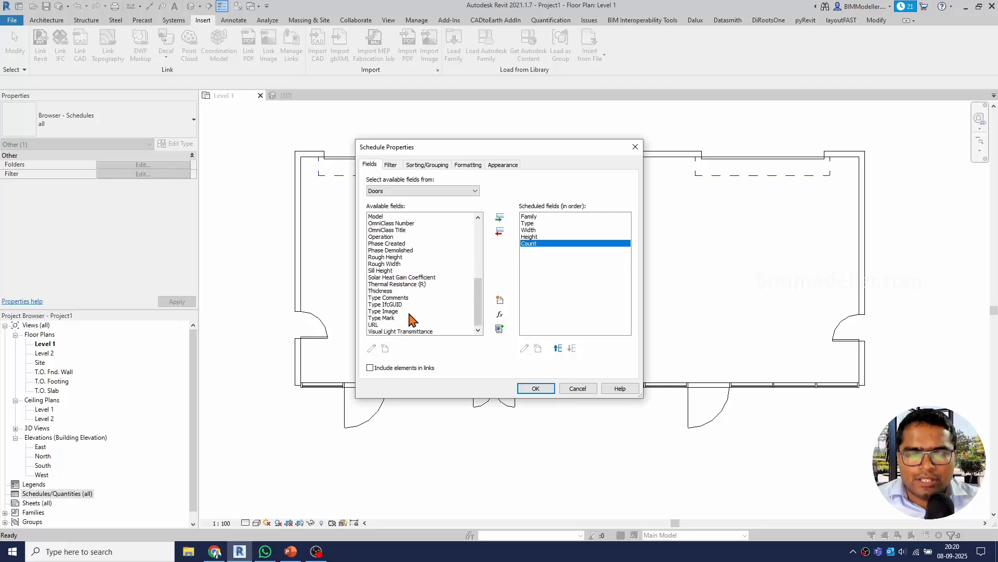
# Step: Generate the door schedule and widen its Family and Type columns so the full names fit
pyautogui.click(528, 387)
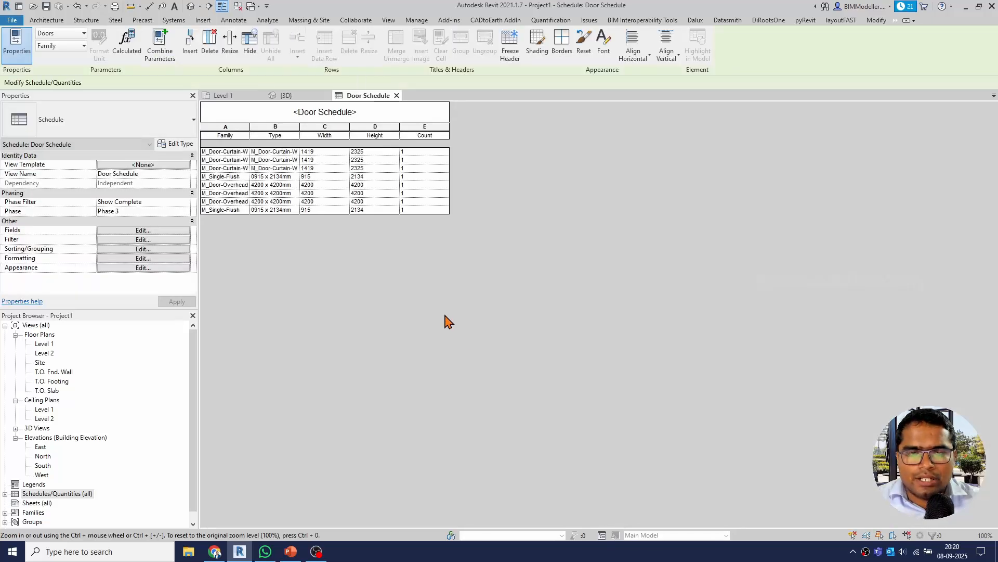
pyautogui.moveTo(250, 124); pyautogui.dragTo(433, 130)
pyautogui.click(371, 130)
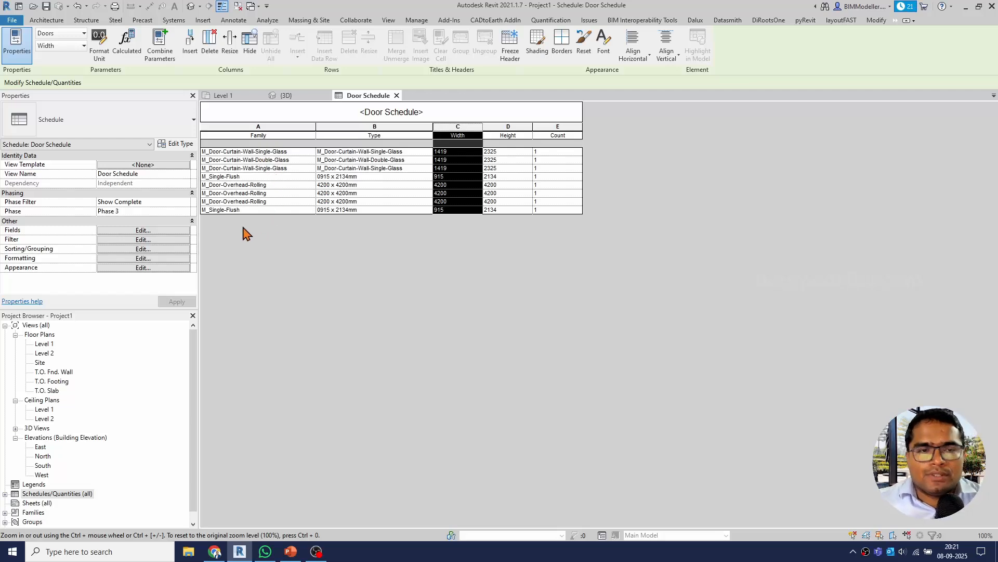
# Step: Sort the door schedule by Family, with a title, count and totals footer and a blank line between groups
pyautogui.click(137, 249)
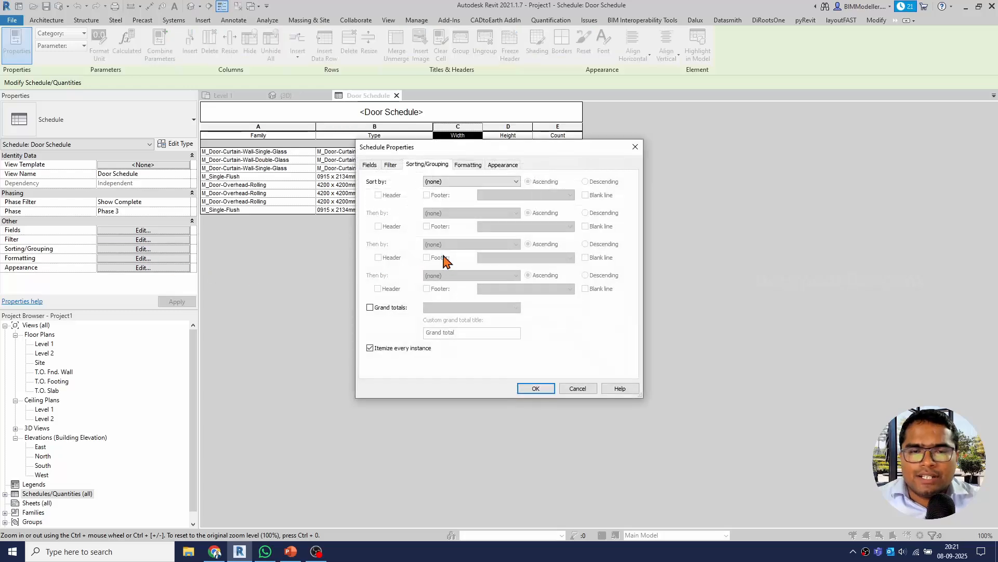
pyautogui.click(452, 182)
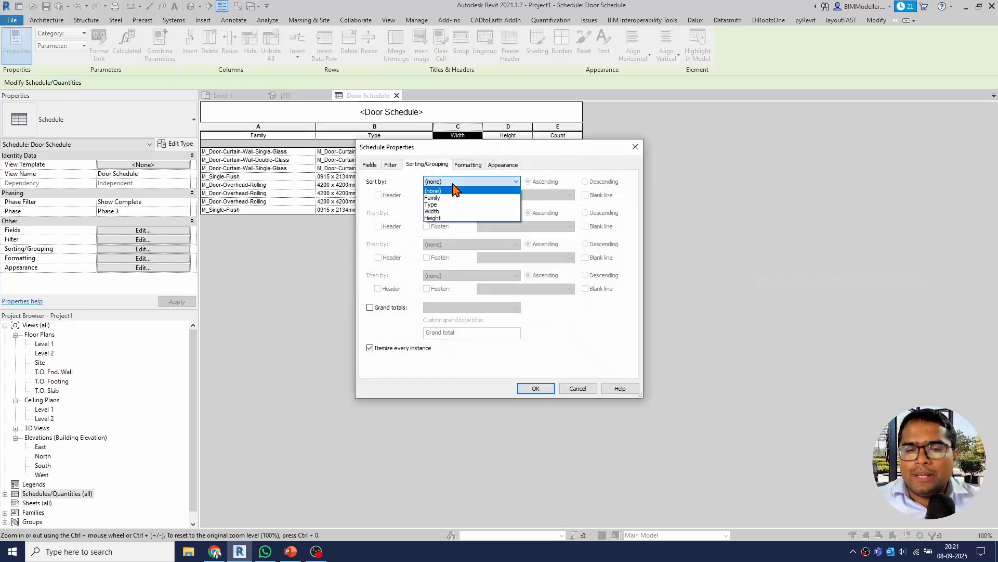
pyautogui.click(451, 198)
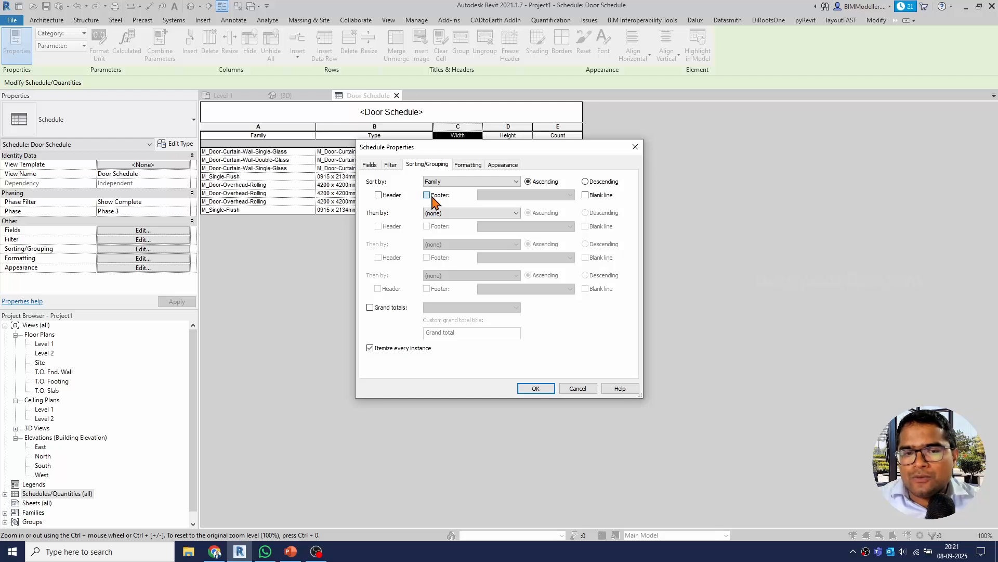
pyautogui.click(432, 196)
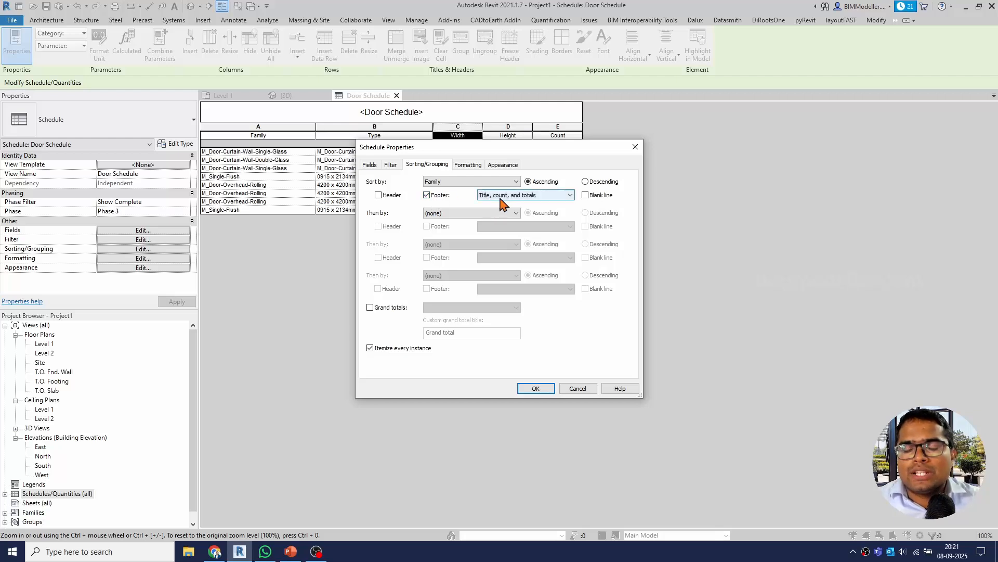
pyautogui.click(587, 196)
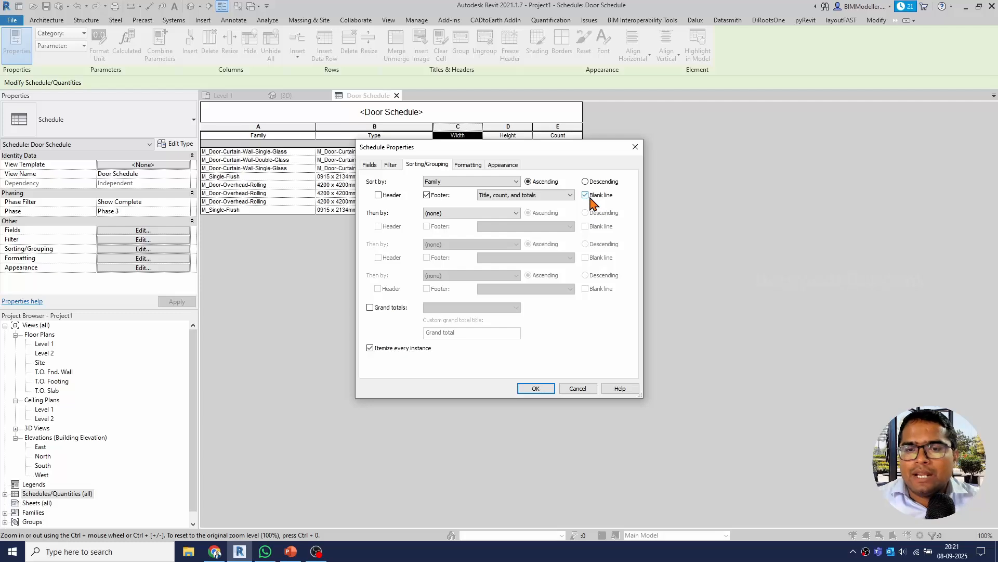
pyautogui.click(539, 391)
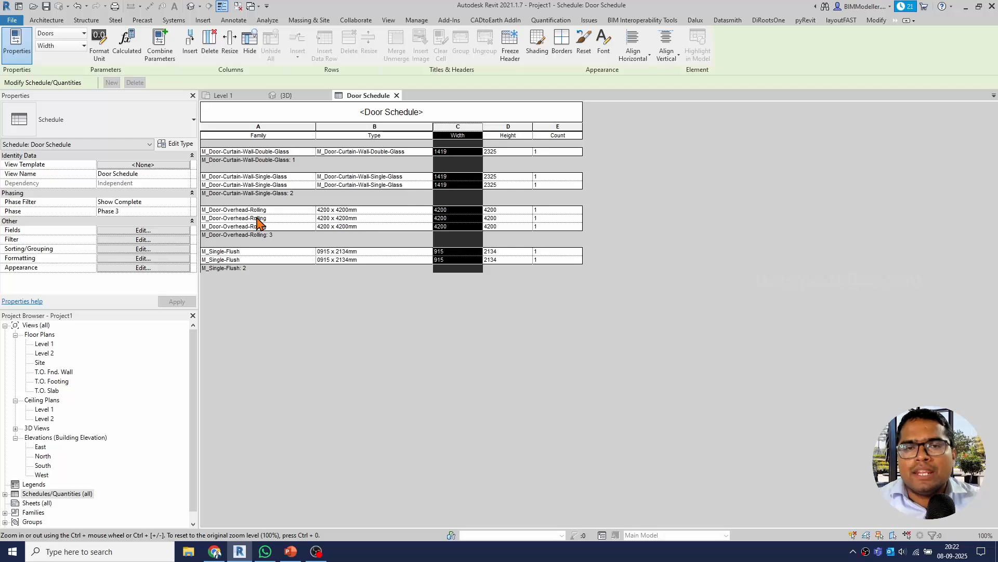
# Step: Turn off itemizing every instance so identical doors share one row in the schedule
pyautogui.click(130, 249)
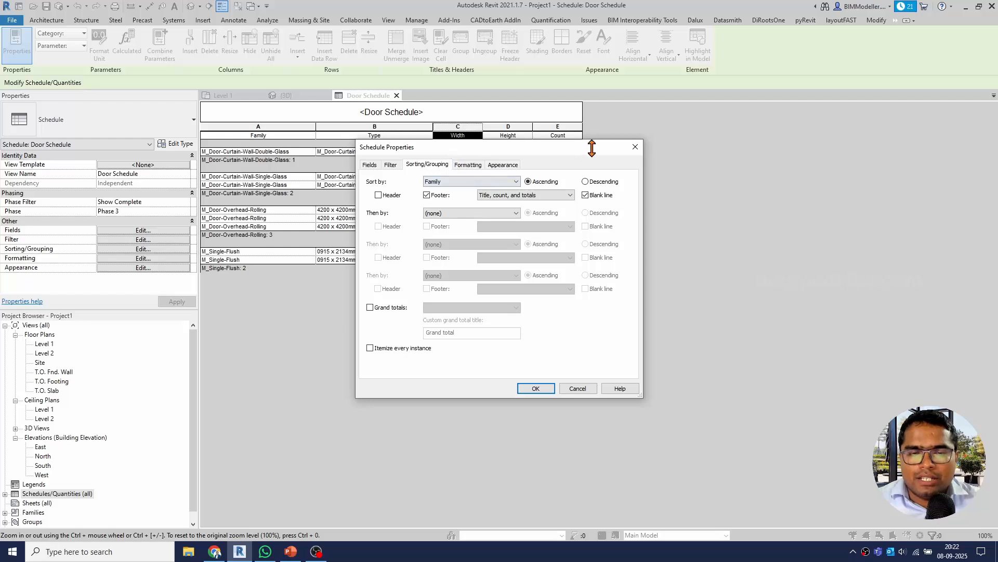
pyautogui.moveTo(483, 147); pyautogui.dragTo(684, 172)
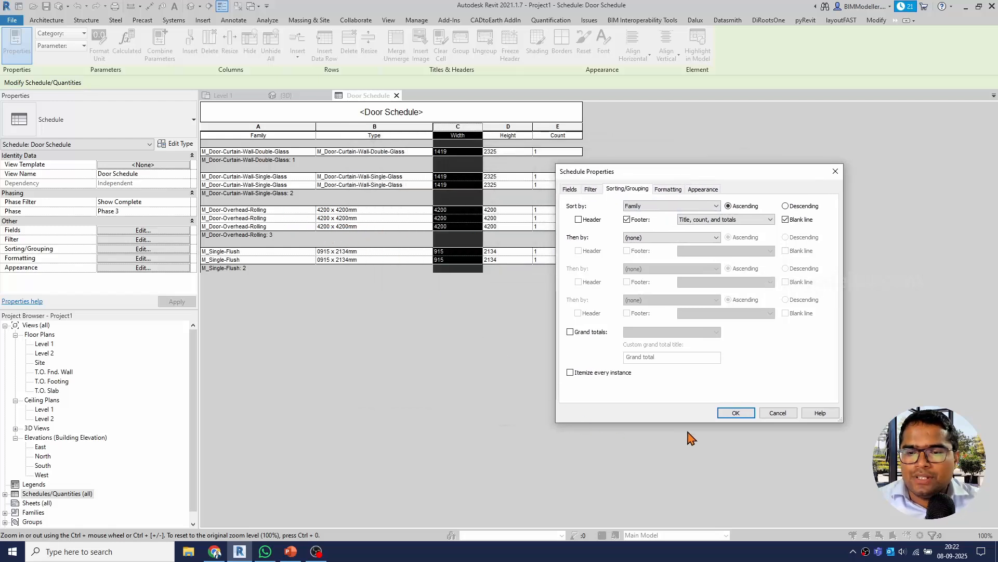
pyautogui.click(734, 413)
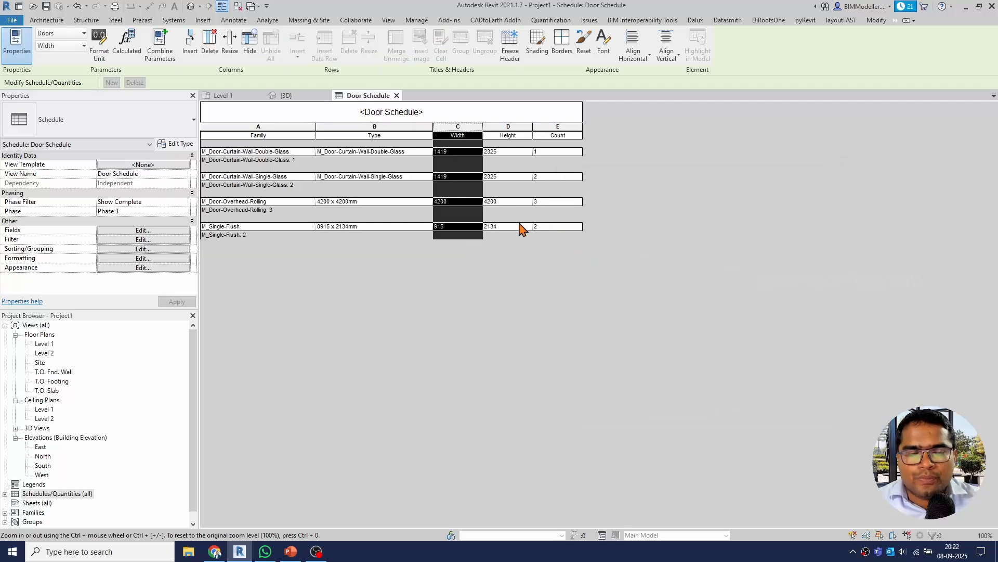
# Step: Enable grand totals with title, count, and totals for the door schedule
pyautogui.click(145, 249)
pyautogui.click(592, 333)
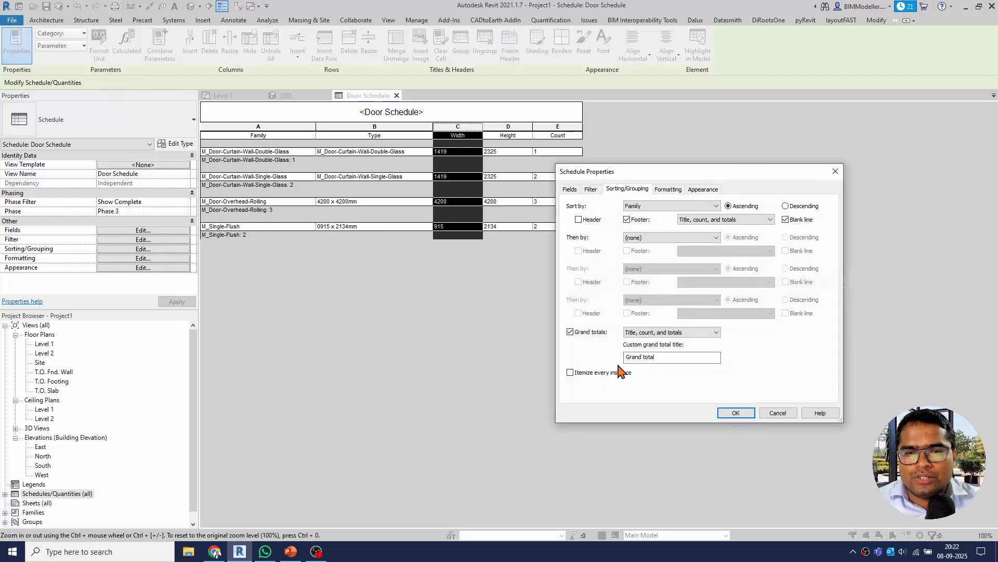
pyautogui.moveTo(662, 176); pyautogui.dragTo(773, 165)
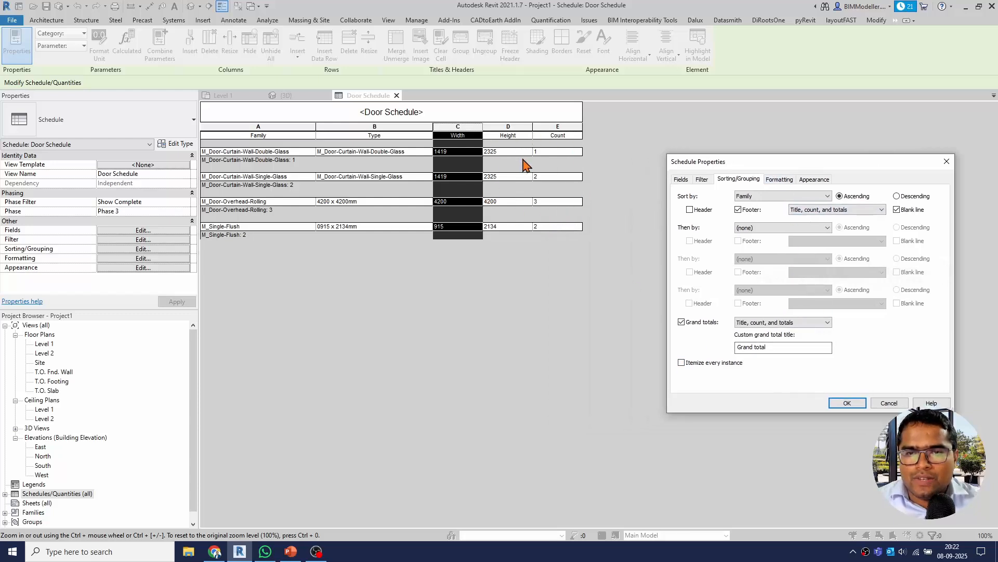
pyautogui.click(847, 403)
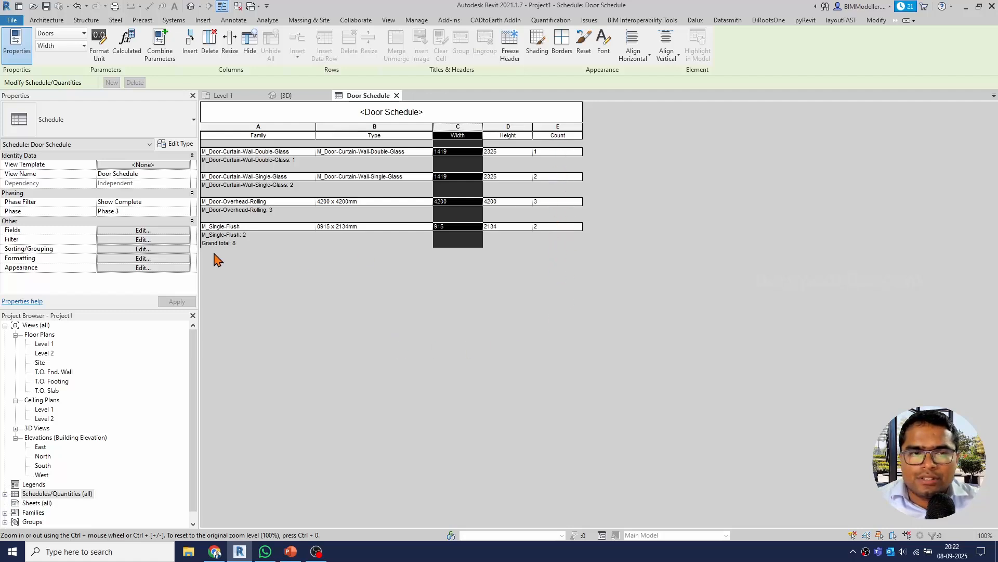
# Step: Set the Count field's formatting in the door schedule to Calculate totals
pyautogui.click(136, 260)
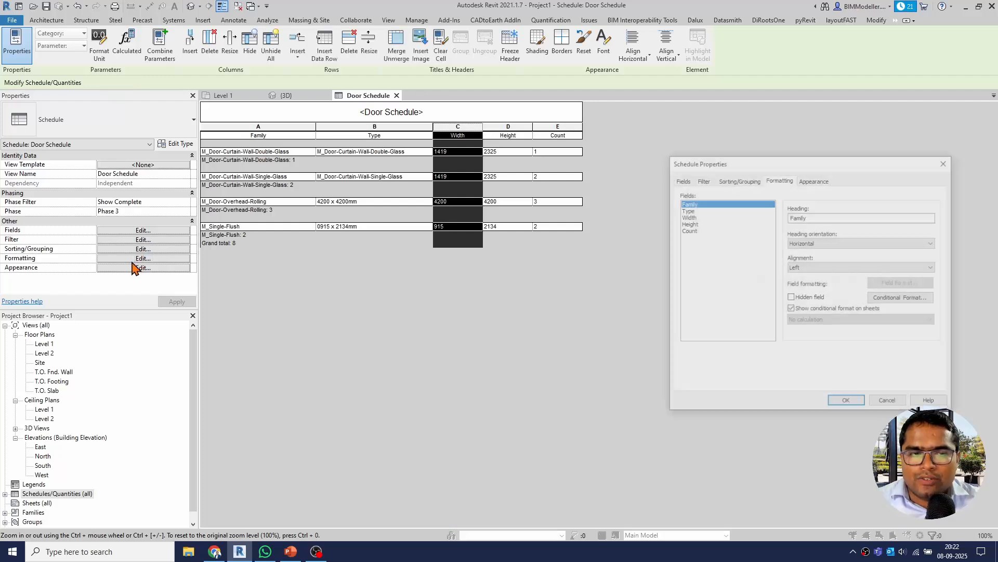
pyautogui.click(688, 230)
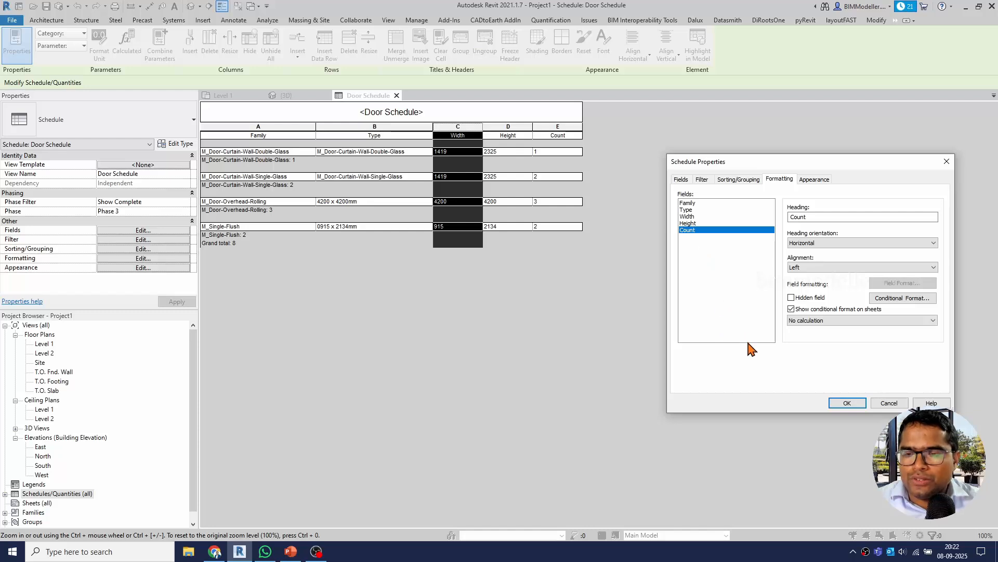
pyautogui.click(822, 321)
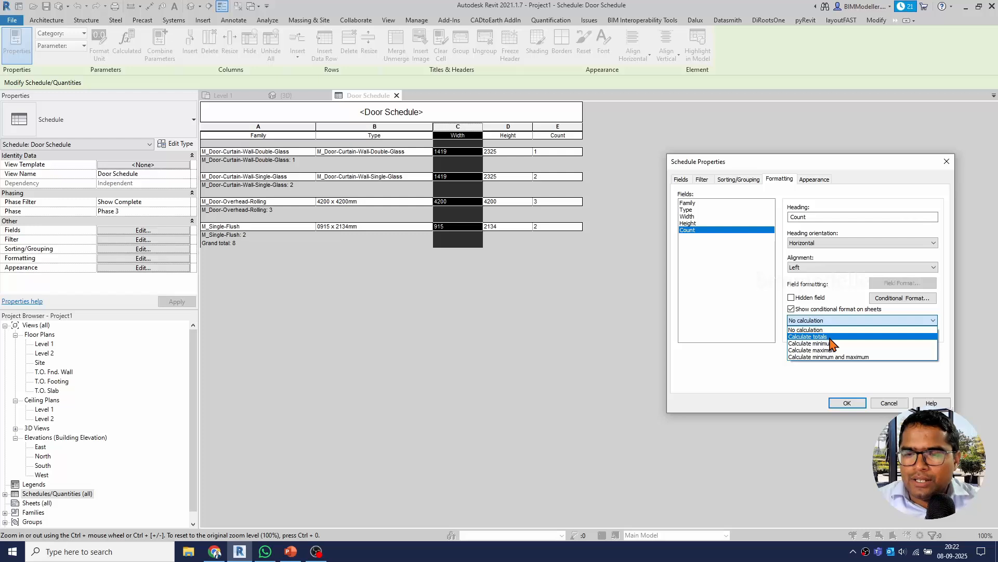
pyautogui.click(827, 336)
pyautogui.click(843, 403)
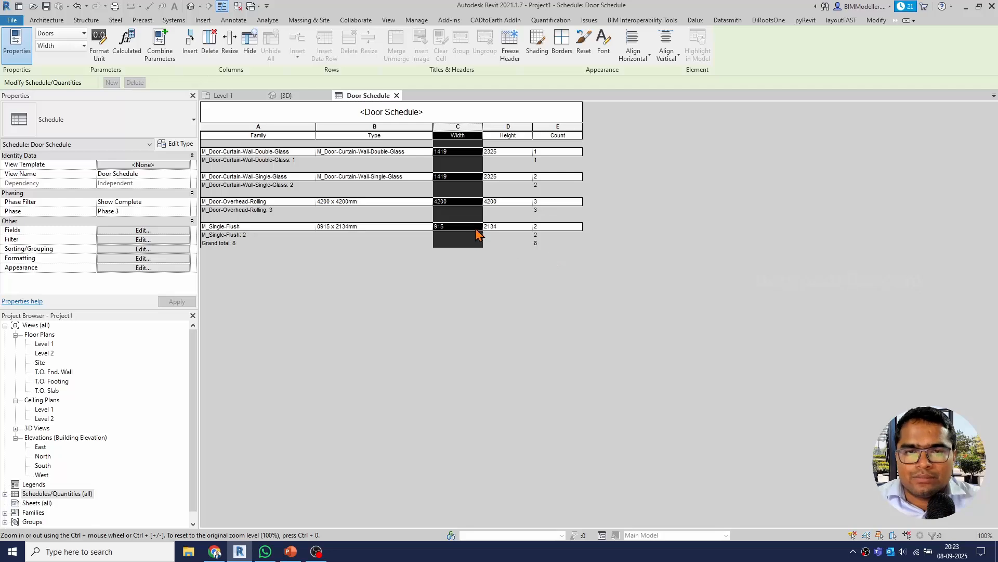
# Step: In the 3D view, copy the entire building and paste two copies, one beside and one in front of the original
pyautogui.click(286, 96)
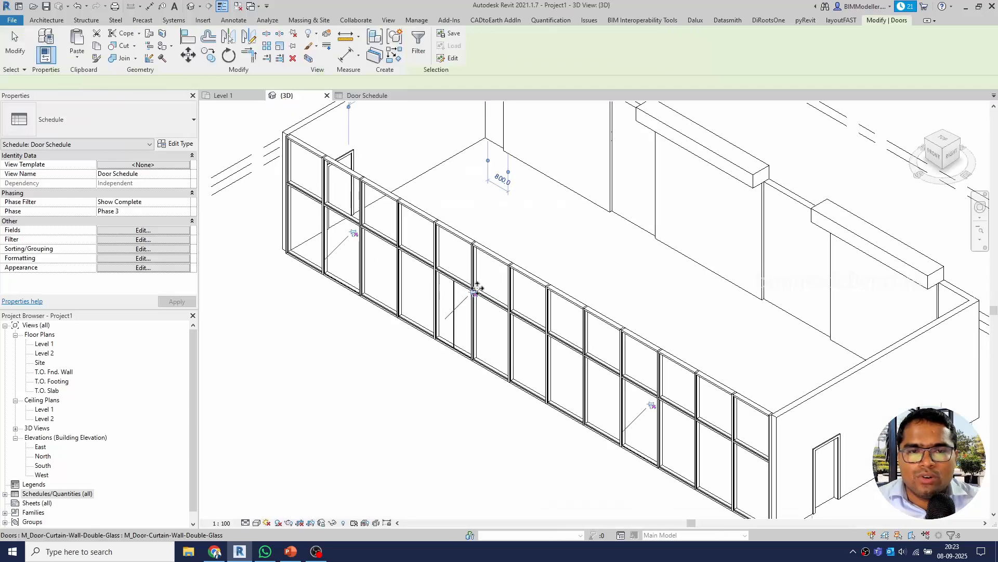
pyautogui.scroll(-3, 455, 261)
pyautogui.keyDown('shift'); pyautogui.moveTo(515, 395); pyautogui.dragTo(547, 422, button='middle'); pyautogui.keyUp('shift')
pyautogui.moveTo(406, 135); pyautogui.dragTo(655, 435)
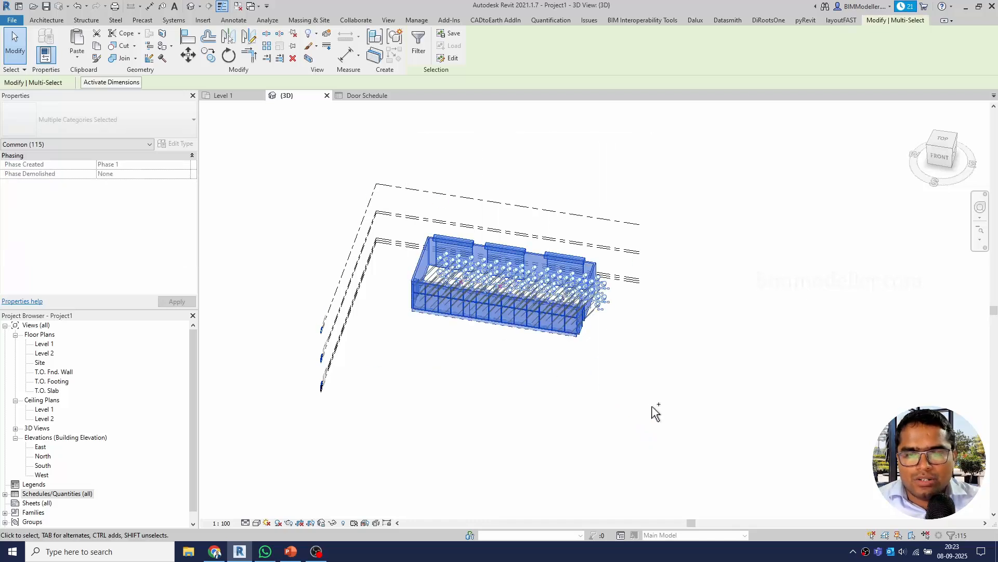
pyautogui.hotkey('ctrl', 'c')
pyautogui.hotkey('ctrl', 'v')
pyautogui.click(711, 377)
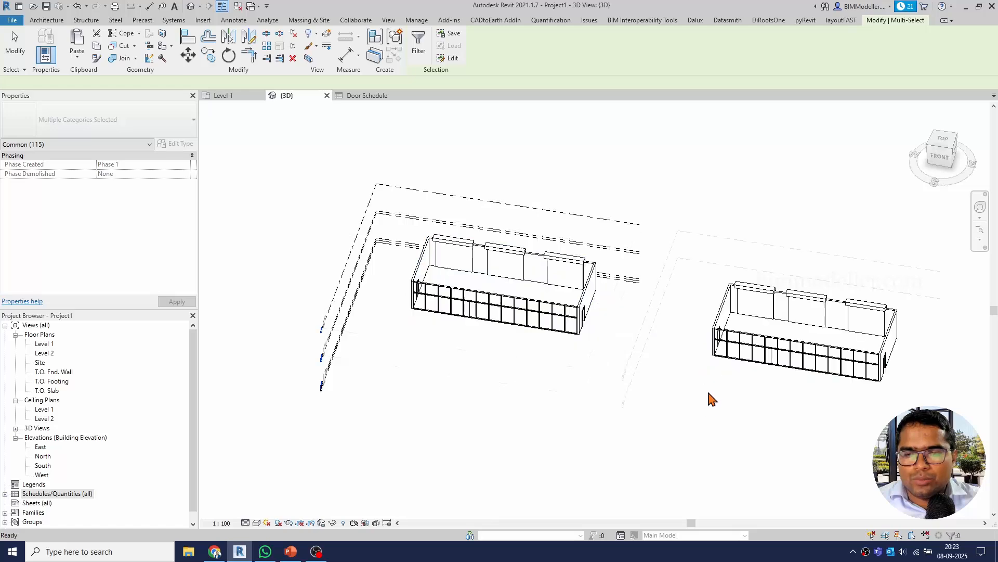
pyautogui.hotkey('ctrl', 'v')
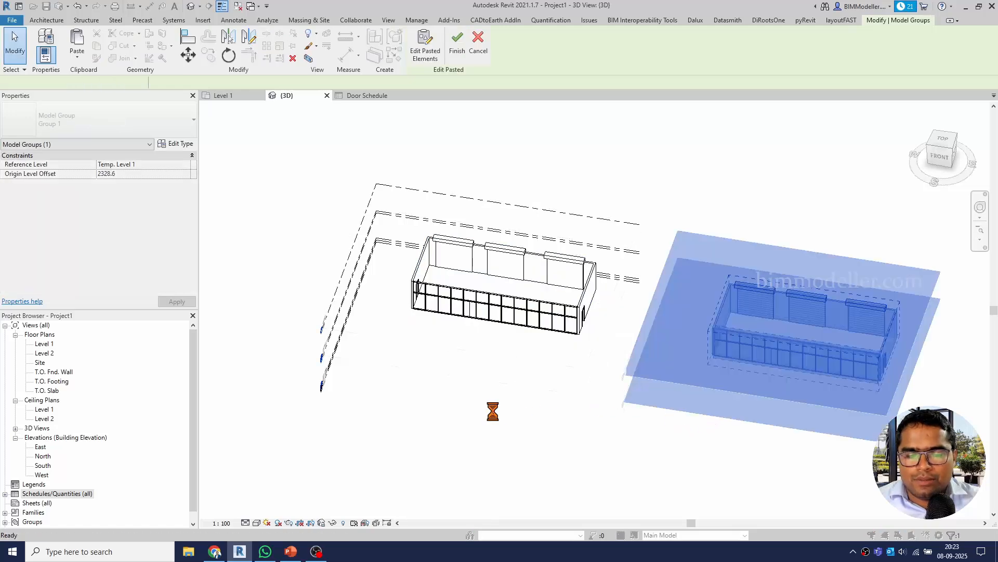
pyautogui.click(410, 468)
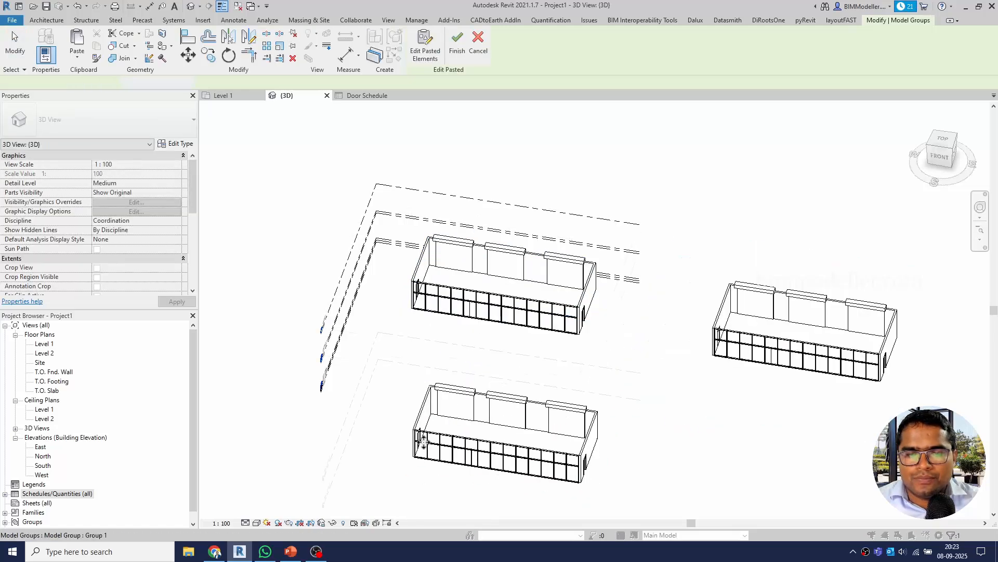
pyautogui.press('Escape')
# Step: Change the single-flush door in the end wall of the front building copy to type 0864 x 2032mm
pyautogui.scroll(5, 467, 468)
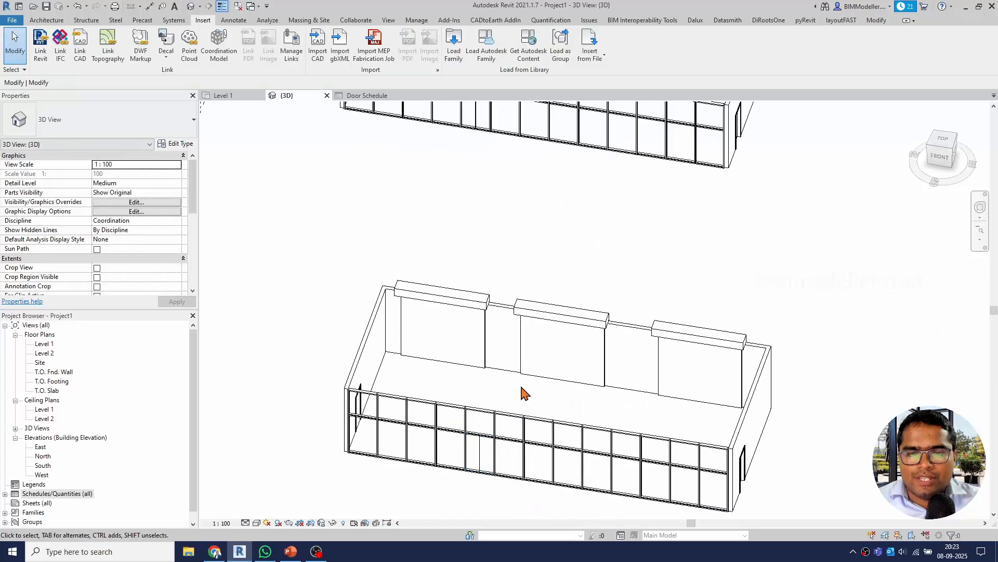
pyautogui.keyDown('shift'); pyautogui.moveTo(447, 434); pyautogui.dragTo(678, 383, button='middle'); pyautogui.keyUp('shift')
pyautogui.click(385, 259)
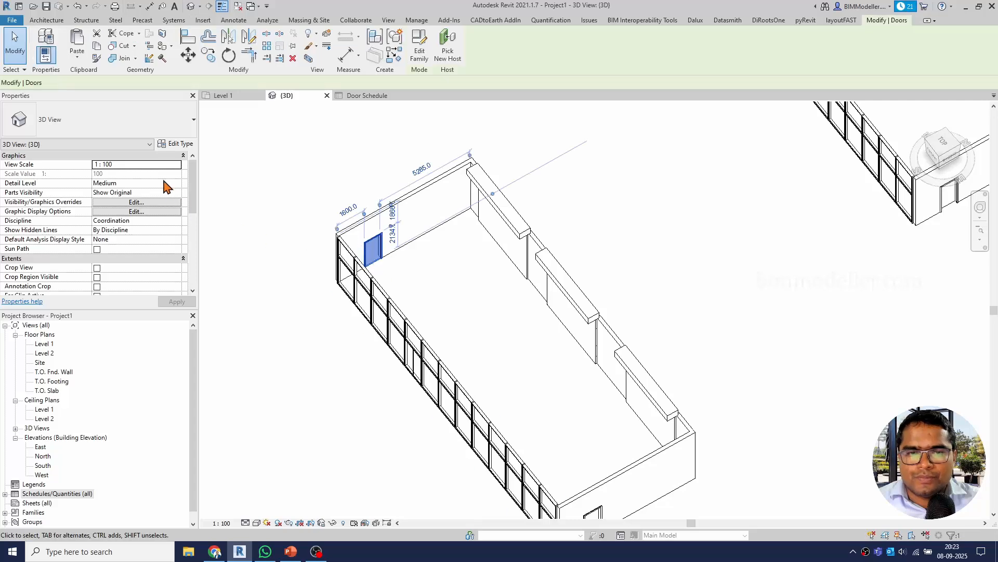
pyautogui.click(104, 120)
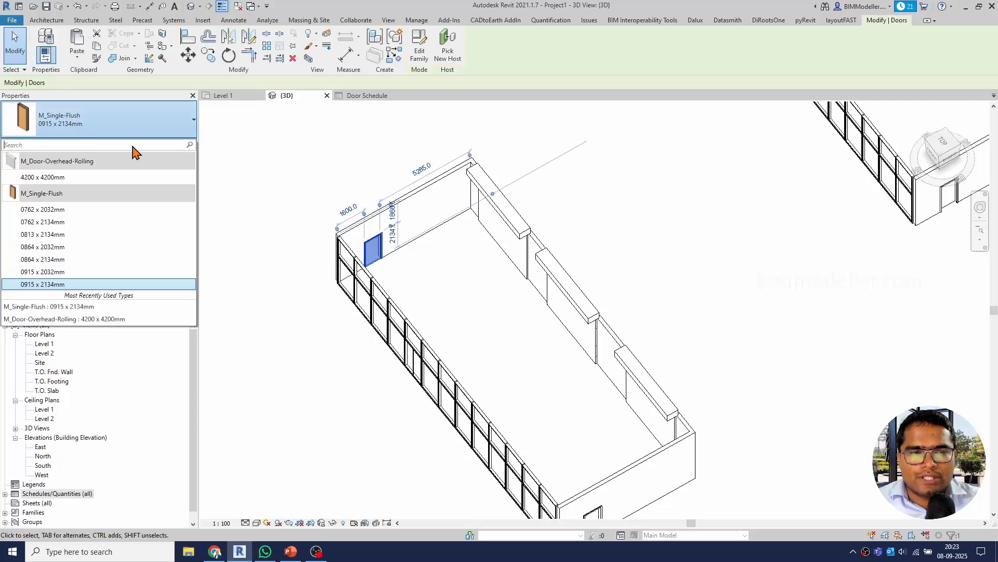
pyautogui.click(78, 246)
# Step: Copy the 0864 x 2032mm single-flush door to three more positions along the same end wall
pyautogui.moveTo(418, 268); pyautogui.dragTo(478, 289, button='middle')
pyautogui.scroll(2, 463, 286)
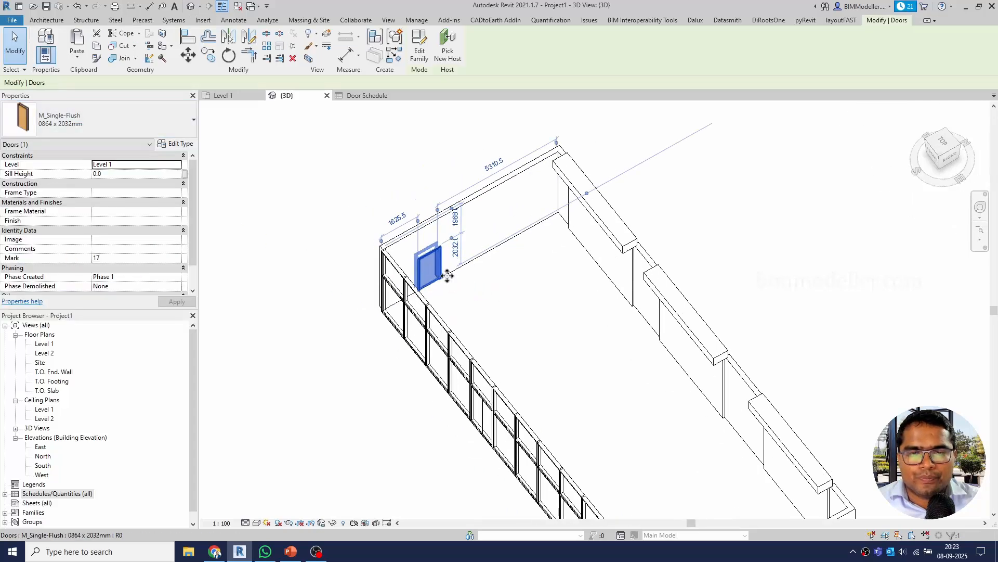
pyautogui.press('c')
pyautogui.press('o')
pyautogui.click(436, 297)
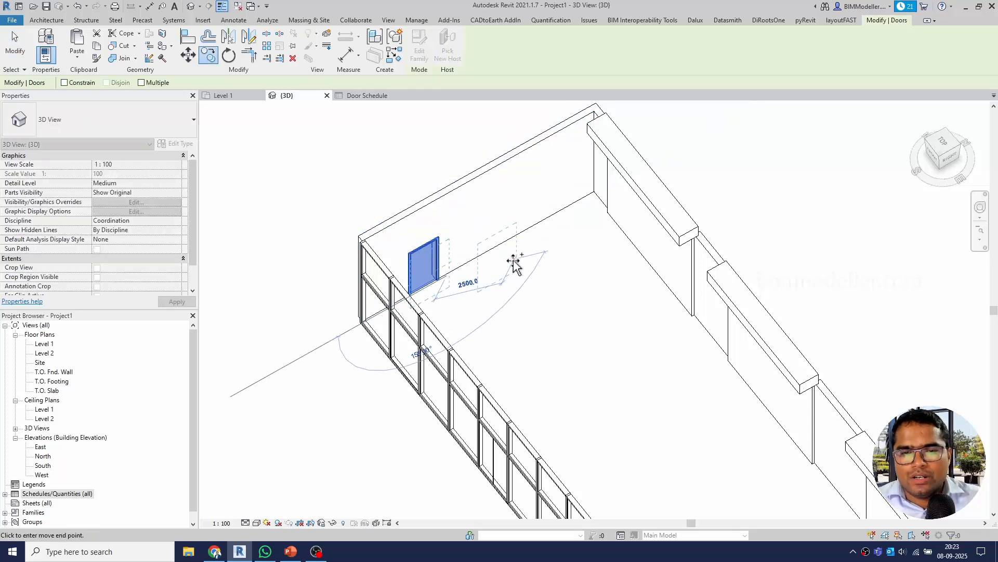
pyautogui.click(517, 231)
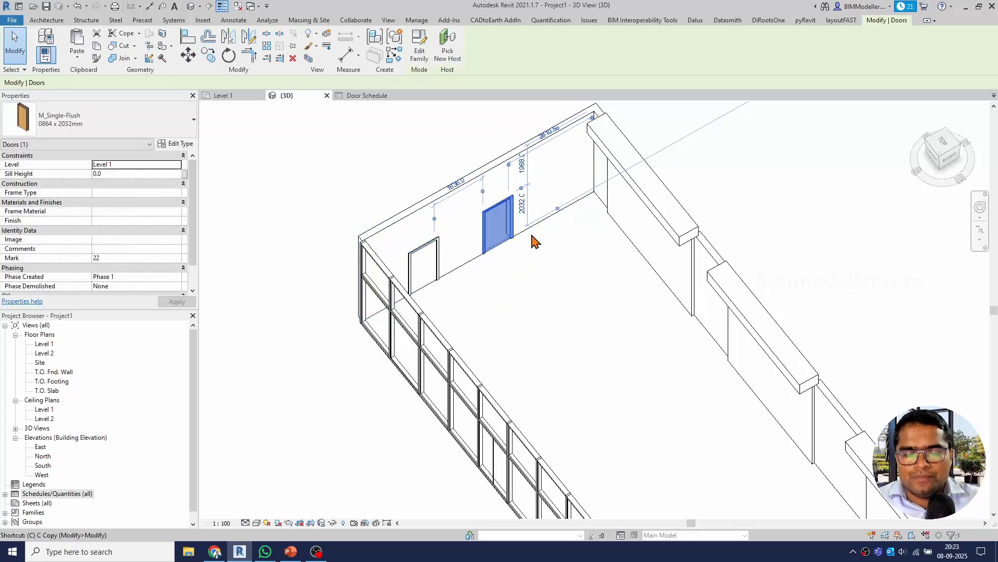
pyautogui.press('c')
pyautogui.press('o')
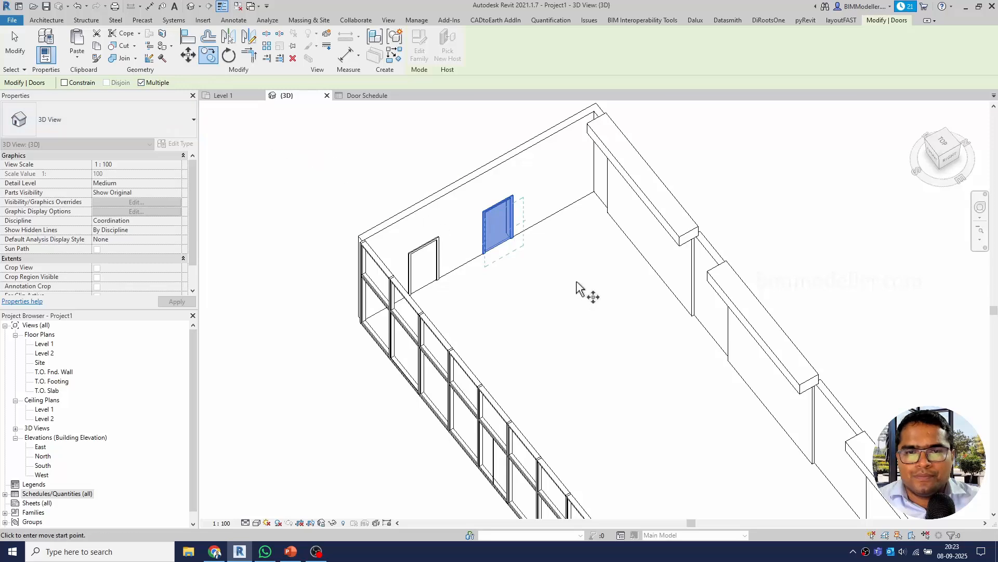
pyautogui.click(532, 261)
pyautogui.click(564, 239)
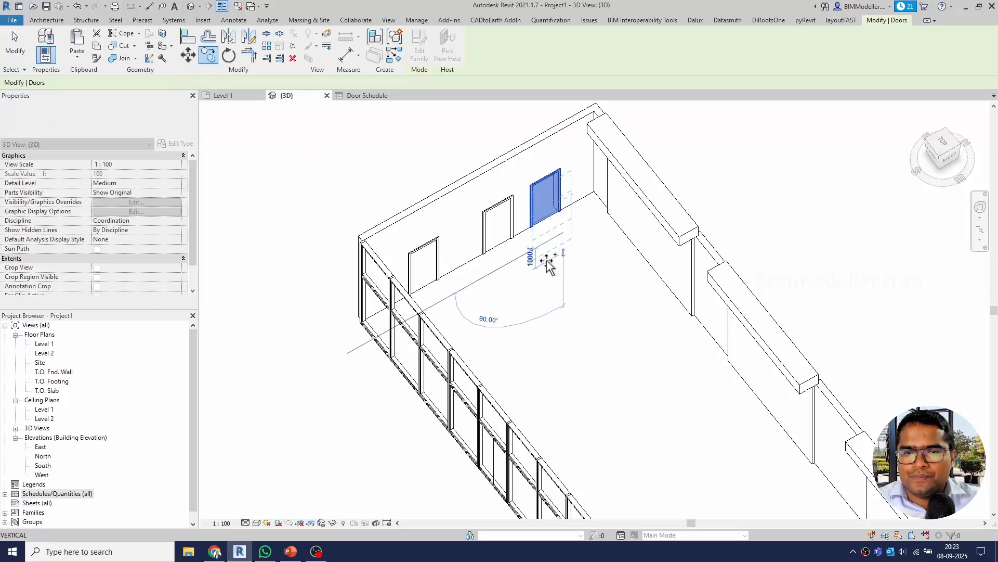
pyautogui.click(471, 274)
pyautogui.press('Escape')
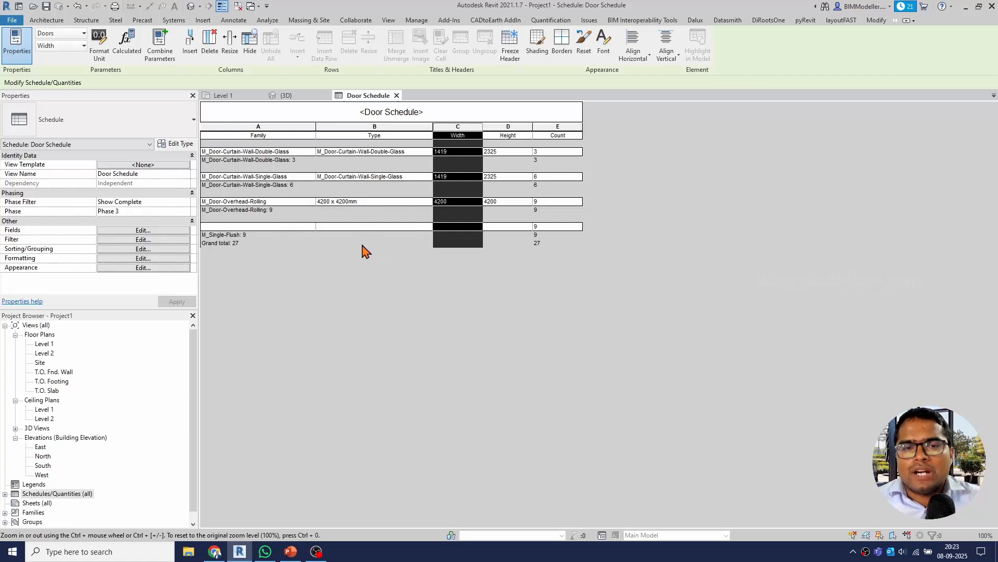
# Step: Add Type as the second sorting level of the door schedule, below Family, in ascending order
pyautogui.click(140, 250)
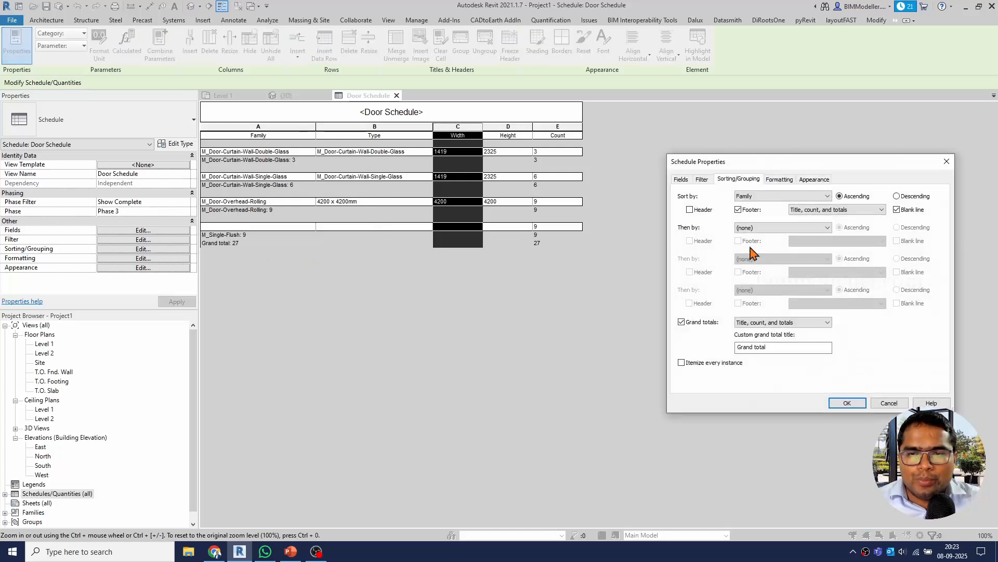
pyautogui.click(763, 229)
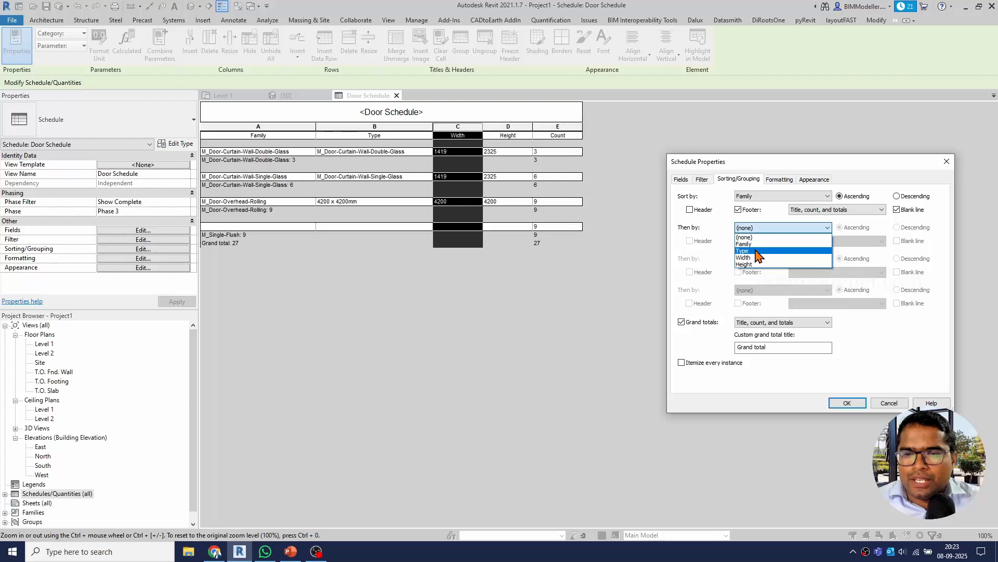
pyautogui.click(756, 252)
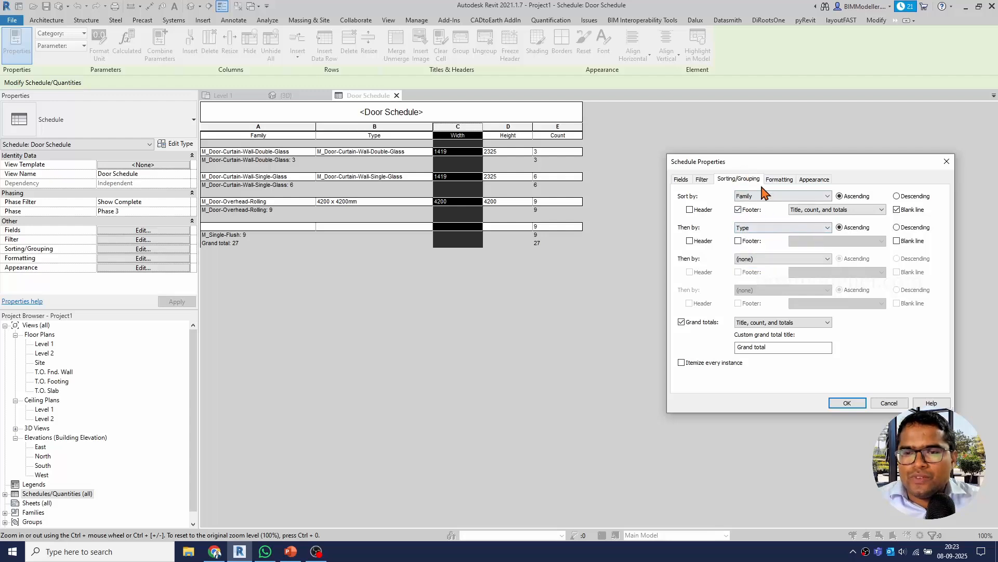
pyautogui.click(847, 403)
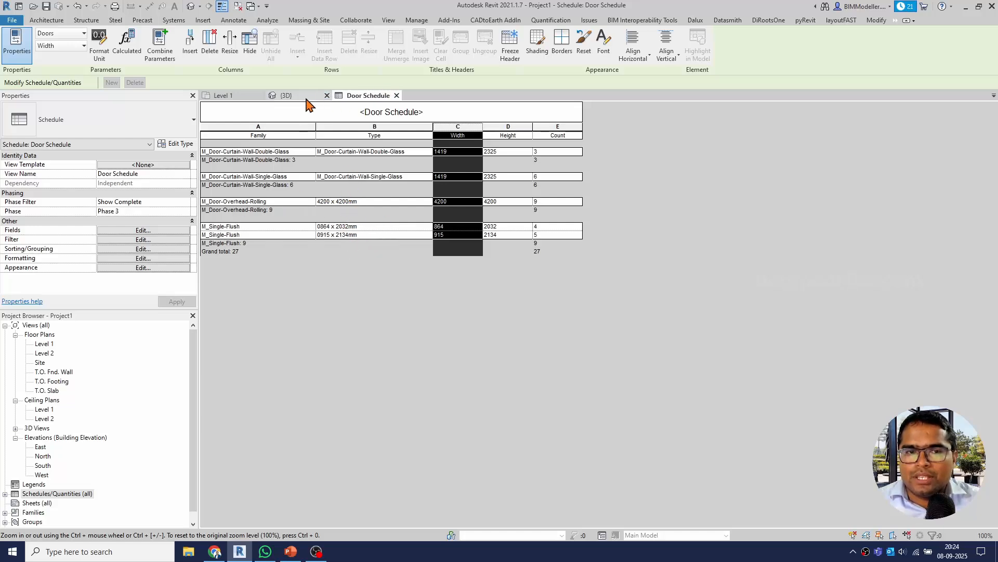
# Step: Duplicate the type of the overhead rolling door nearest the four flush doors as "4200 x 5000" and apply it to that door
pyautogui.click(285, 95)
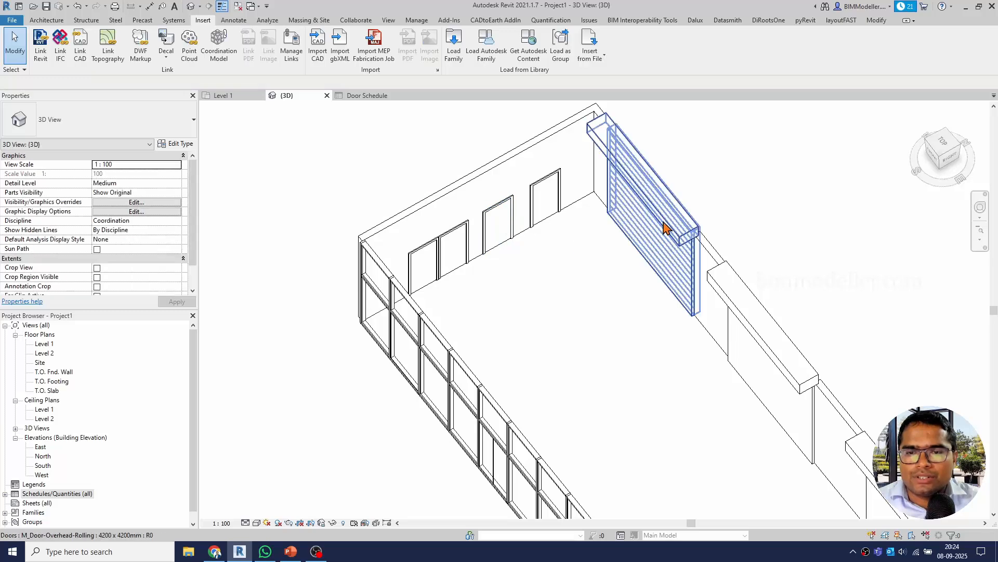
pyautogui.click(650, 250)
pyautogui.click(109, 120)
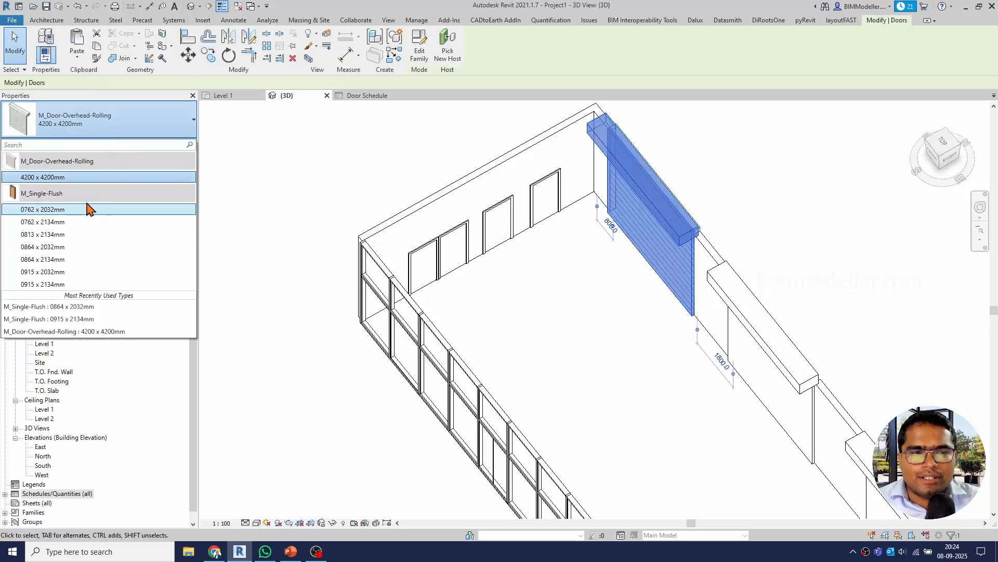
pyautogui.click(80, 177)
pyautogui.click(185, 144)
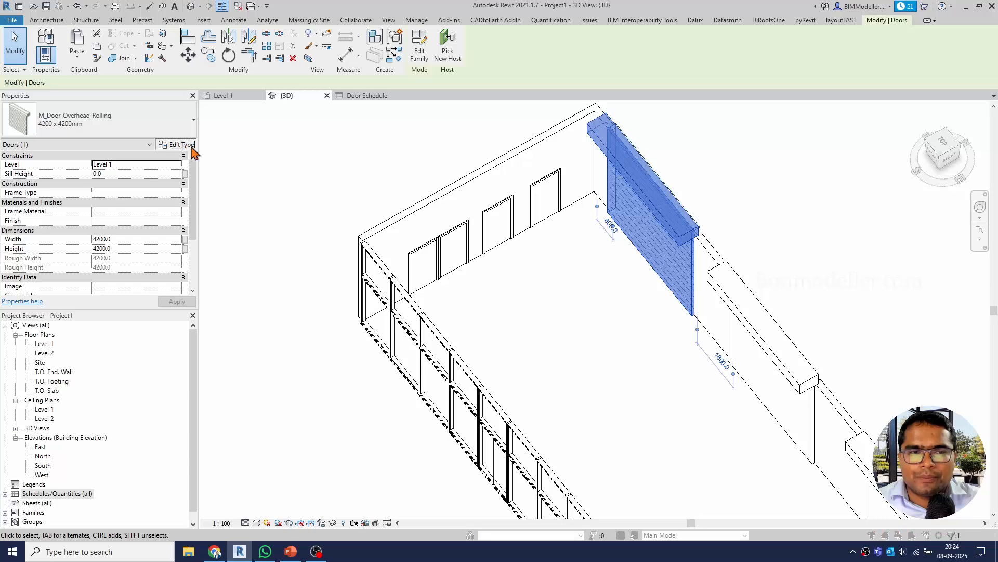
pyautogui.click(493, 188)
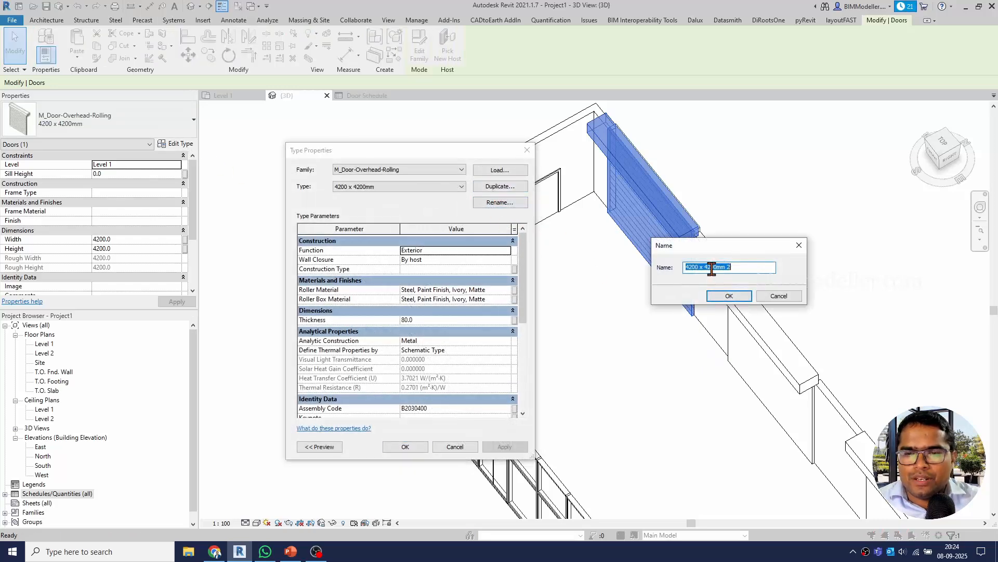
pyautogui.moveTo(705, 267); pyautogui.dragTo(767, 268)
pyautogui.write('5000')
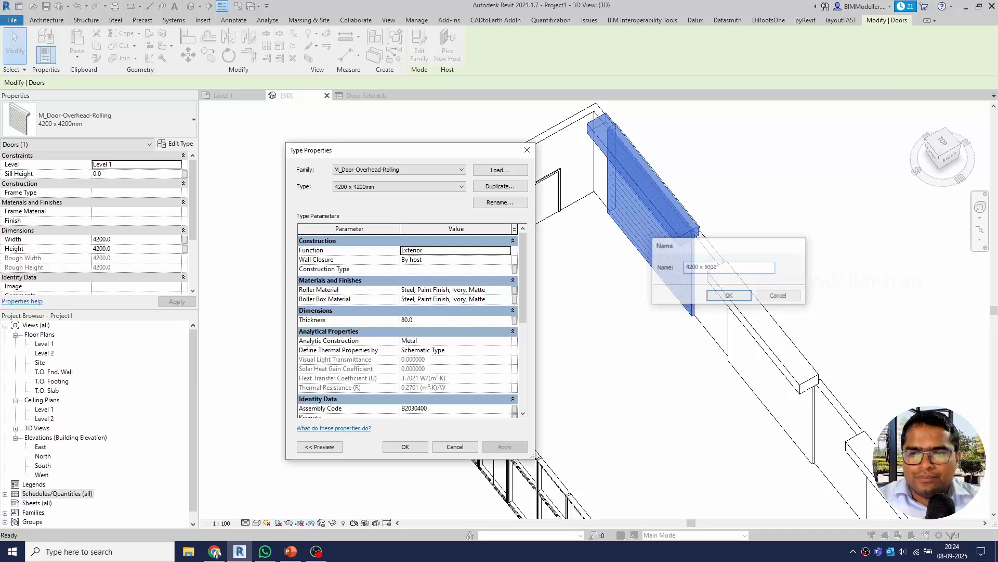
pyautogui.press('Return')
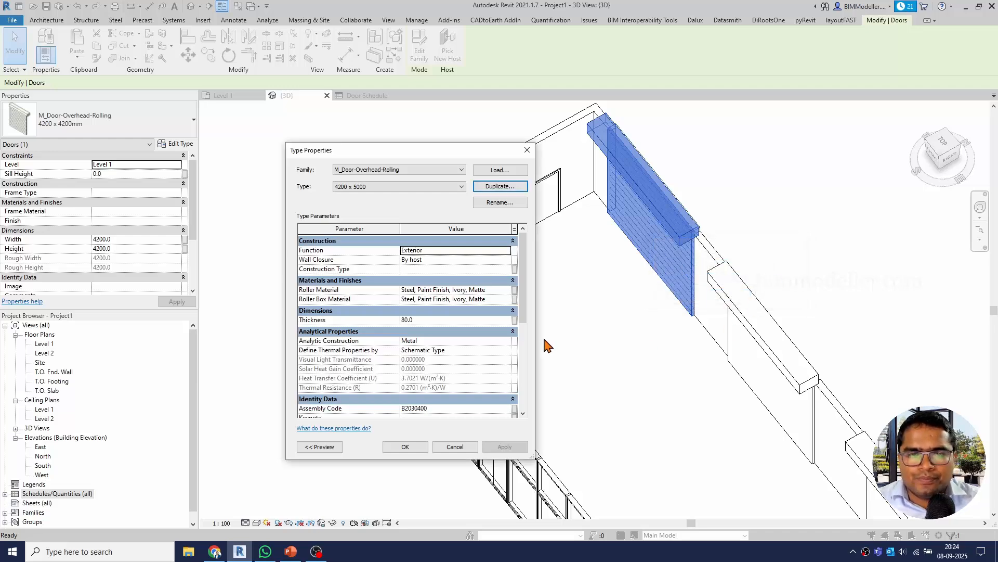
pyautogui.scroll(-5, 463, 346)
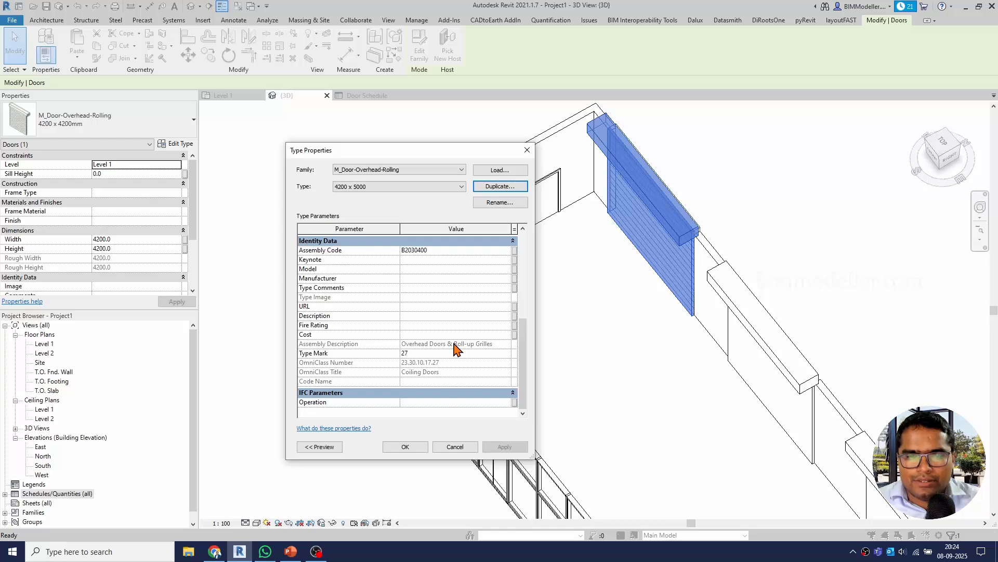
pyautogui.scroll(5, 456, 349)
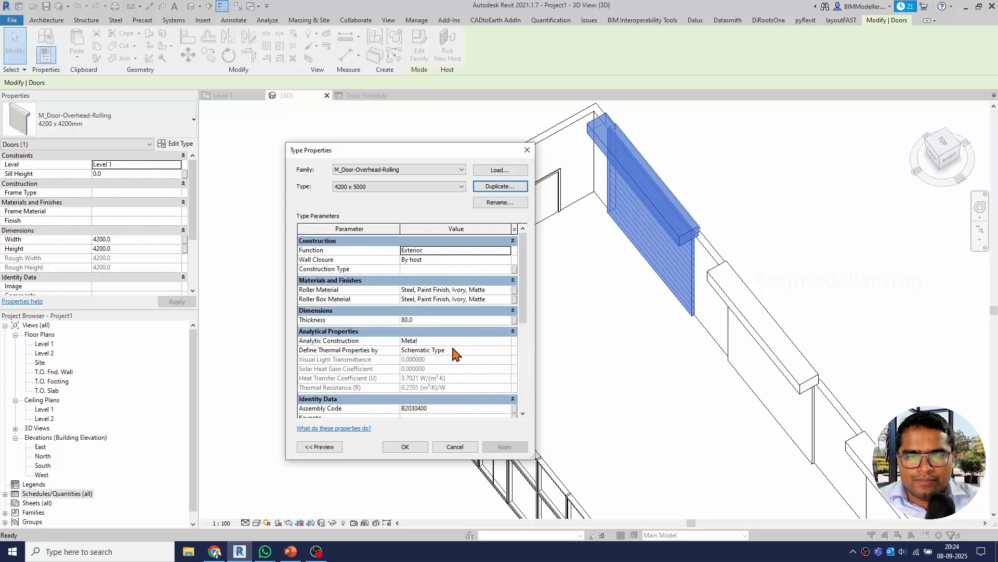
pyautogui.scroll(-5, 457, 372)
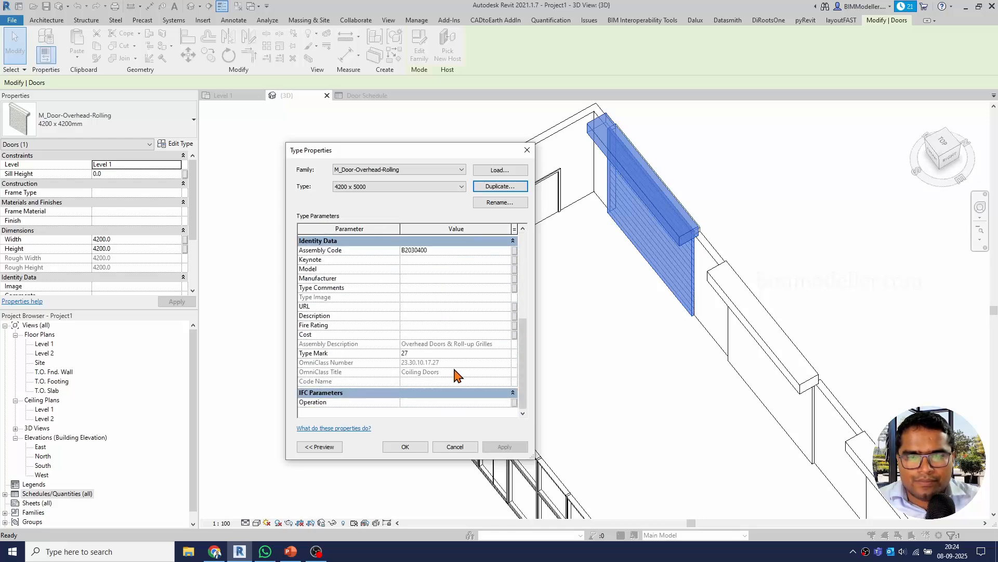
pyautogui.scroll(5, 456, 375)
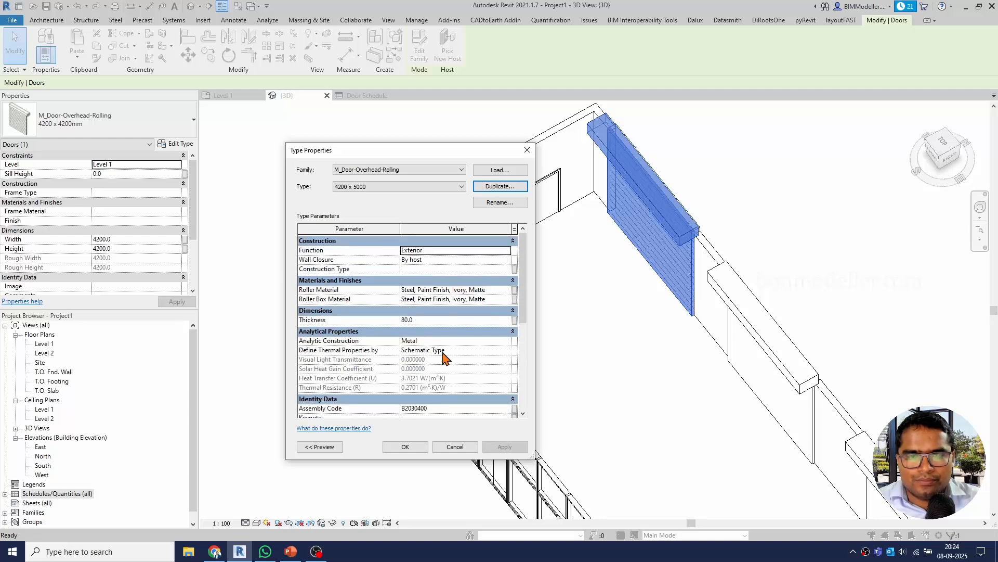
pyautogui.click(413, 448)
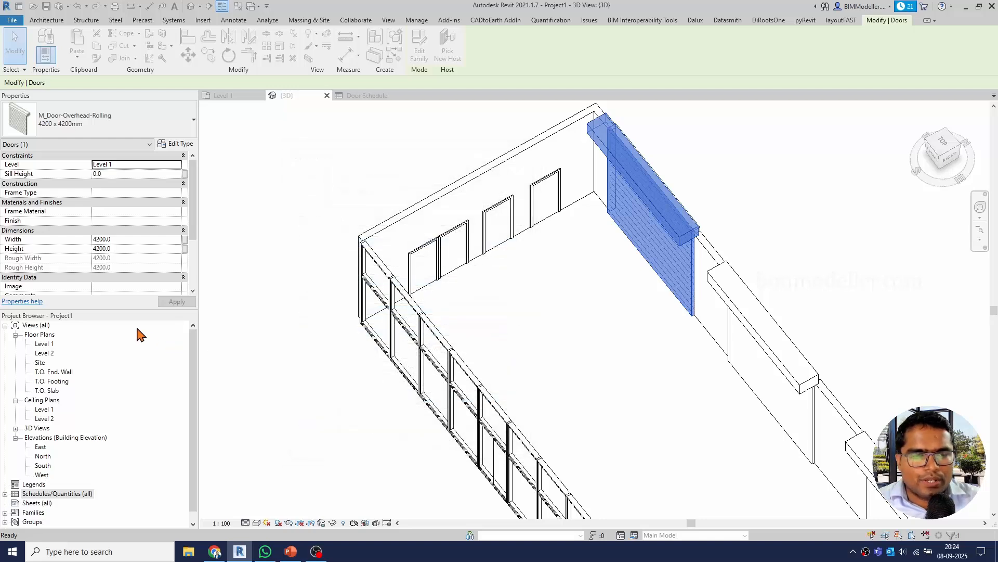
# Step: Set the height of the 4200 x 5000 overhead rolling door nearest the four flush doors to 5000 mm
pyautogui.click(131, 249)
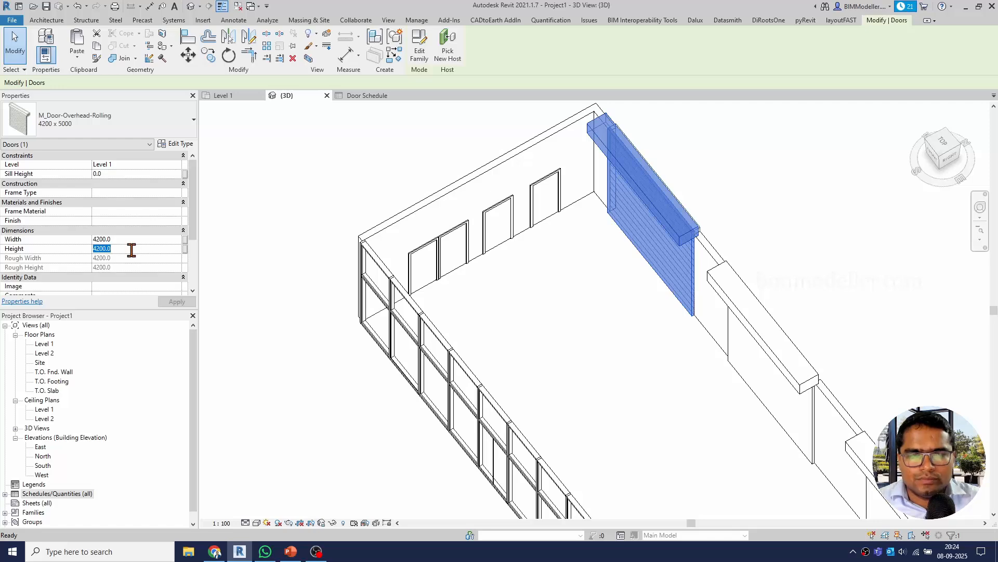
pyautogui.write('5000')
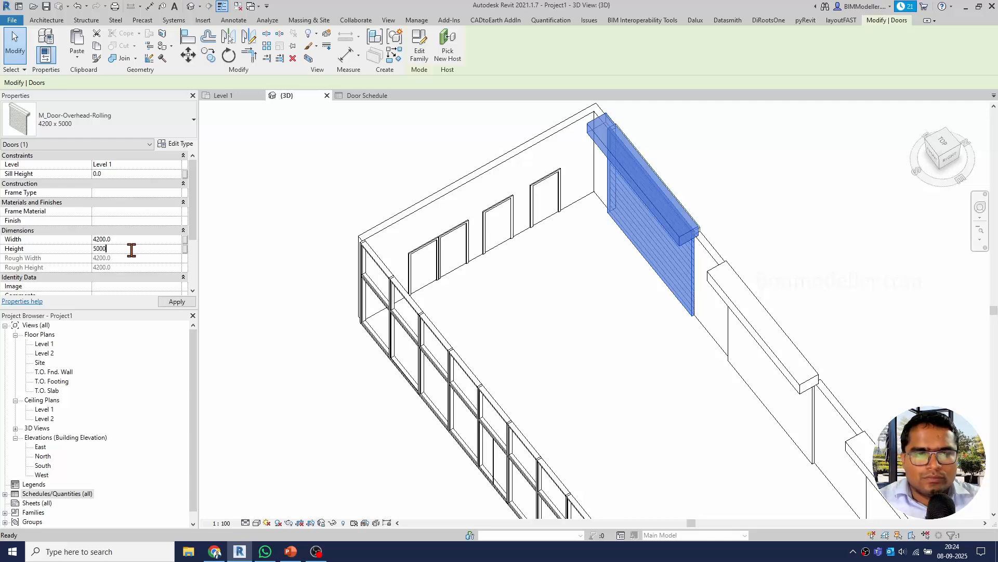
pyautogui.click(531, 304)
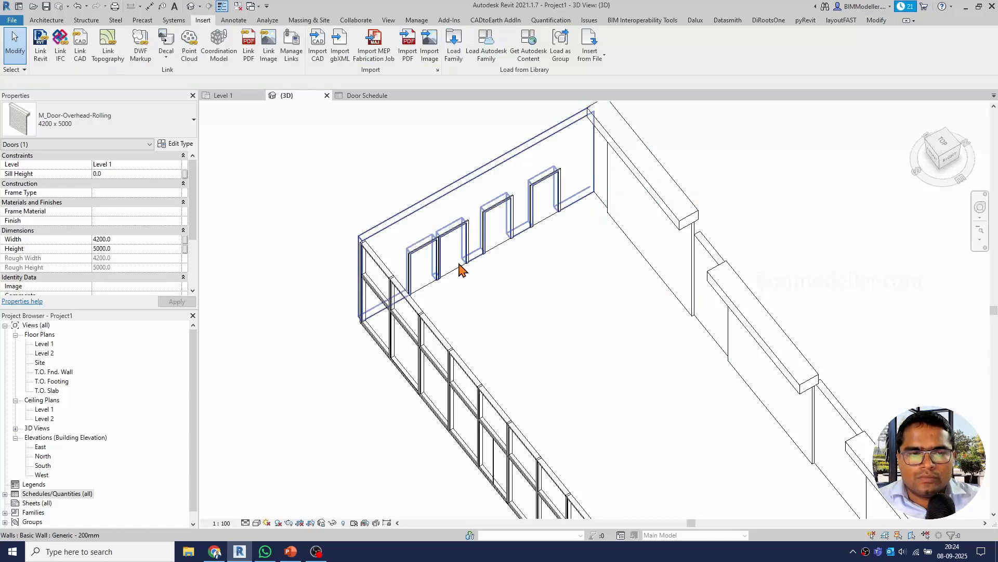
# Step: In the door schedule's sorting and grouping, turn off the Family footer and turn on the Family header
pyautogui.click(369, 97)
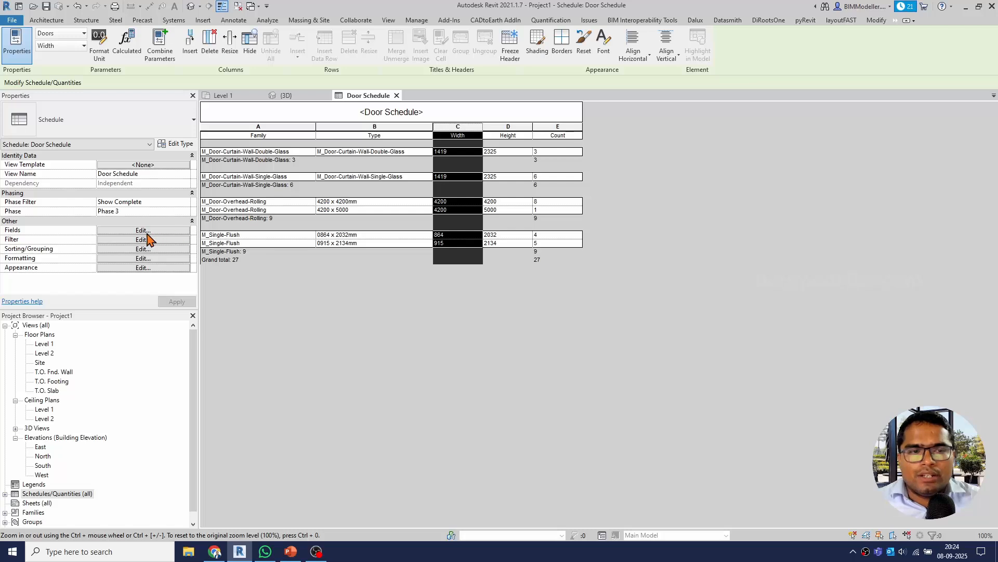
pyautogui.click(144, 232)
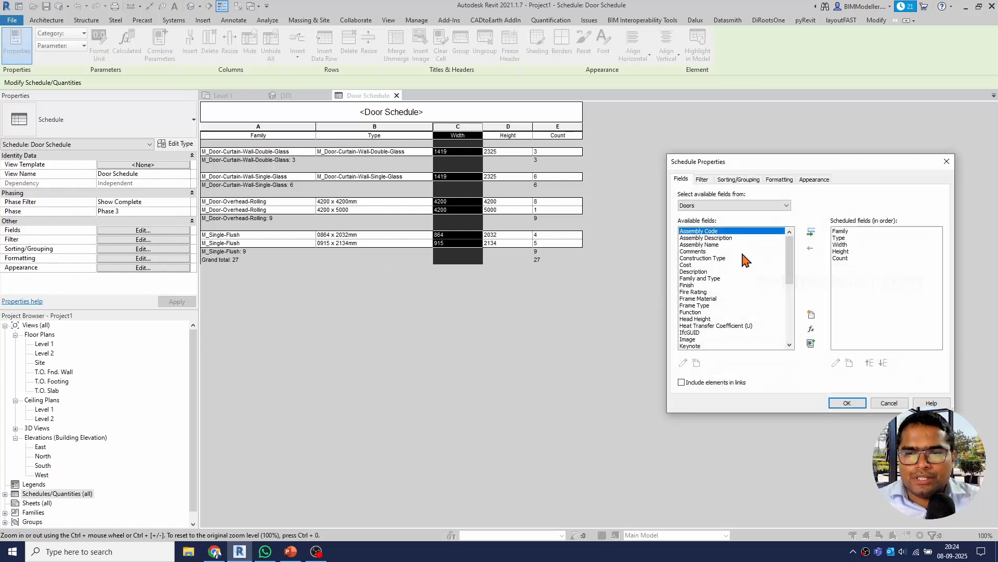
pyautogui.click(725, 179)
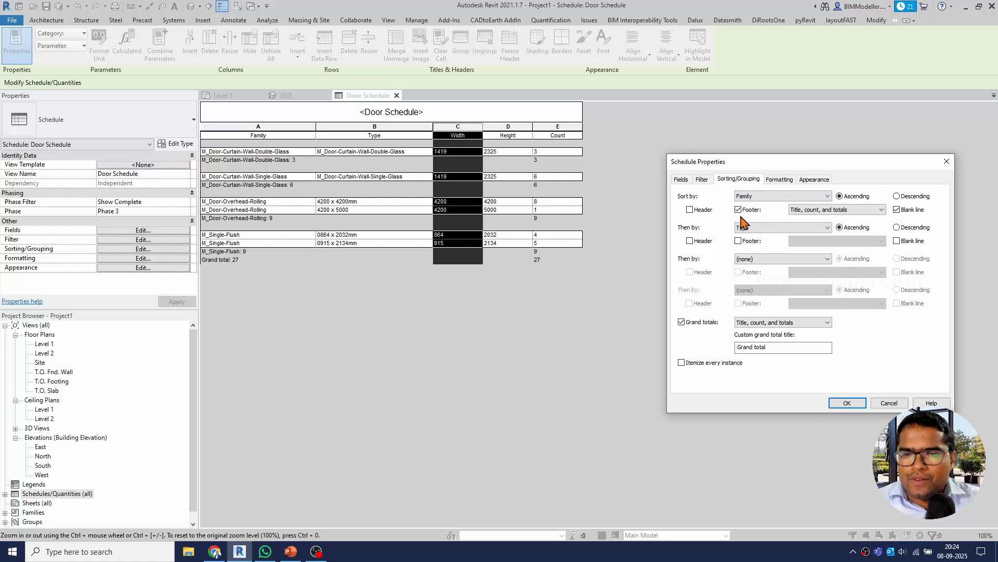
pyautogui.click(738, 209)
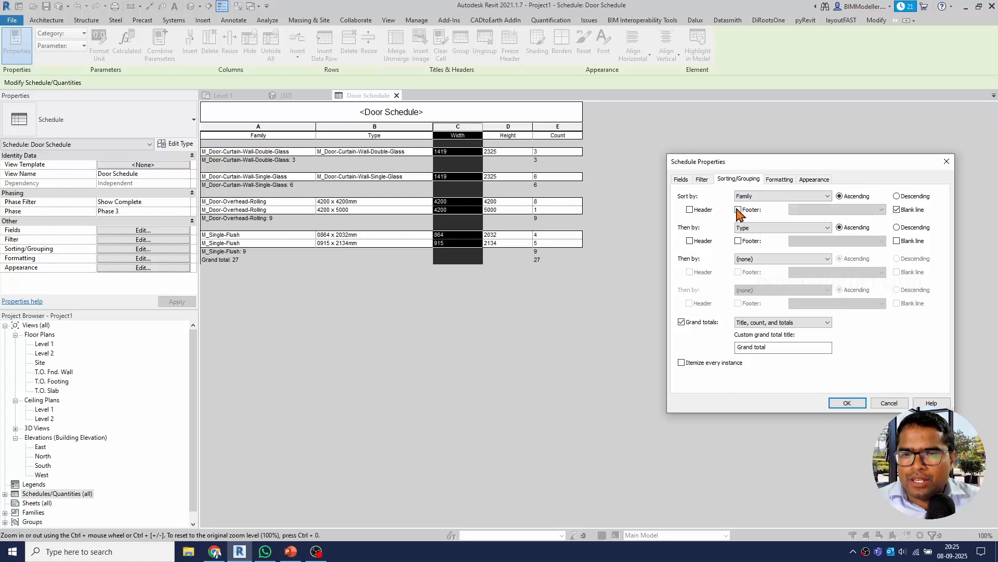
pyautogui.click(690, 209)
pyautogui.click(837, 403)
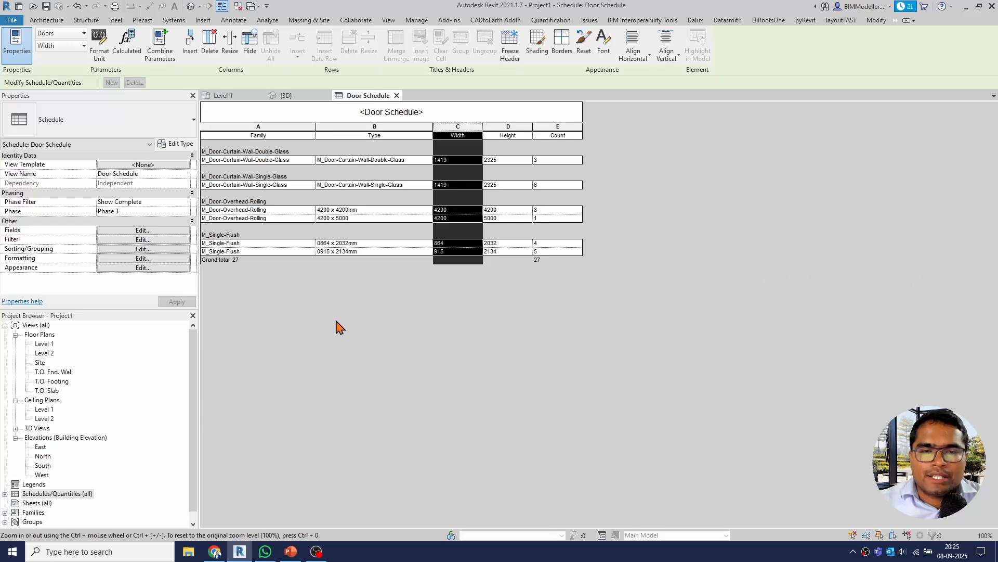
# Step: Return to the 3D view of the buildings and clear the current door selection
pyautogui.click(305, 96)
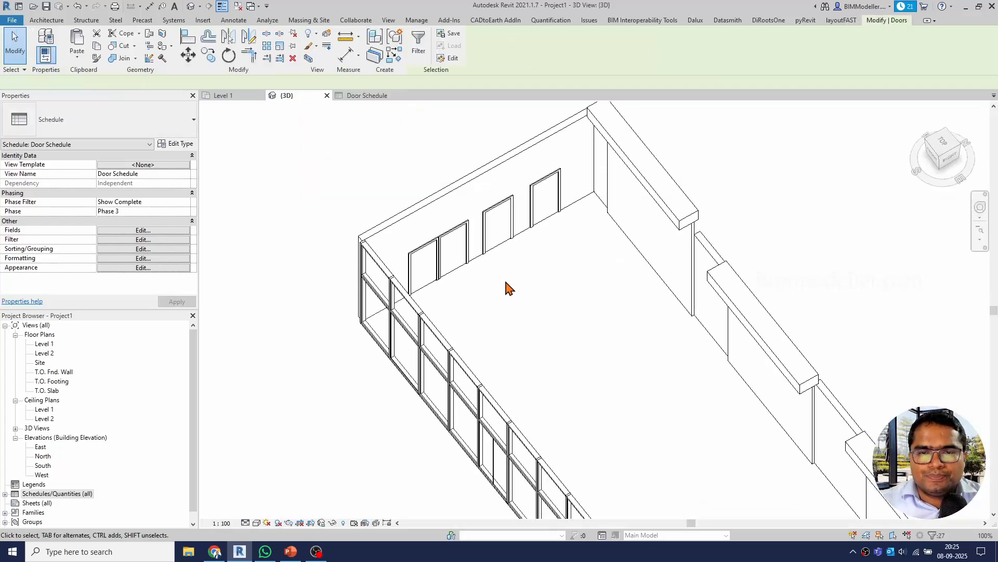
pyautogui.scroll(-3, 559, 354)
pyautogui.click(557, 349)
pyautogui.moveTo(567, 352); pyautogui.dragTo(508, 270, button='middle')
pyautogui.scroll(-2, 571, 384)
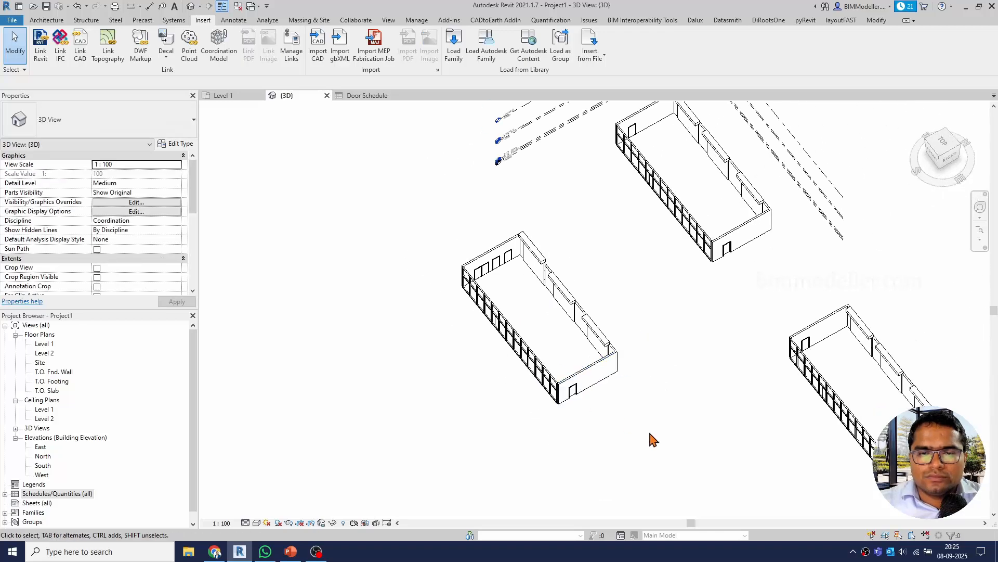
pyautogui.moveTo(649, 432); pyautogui.dragTo(398, 233)
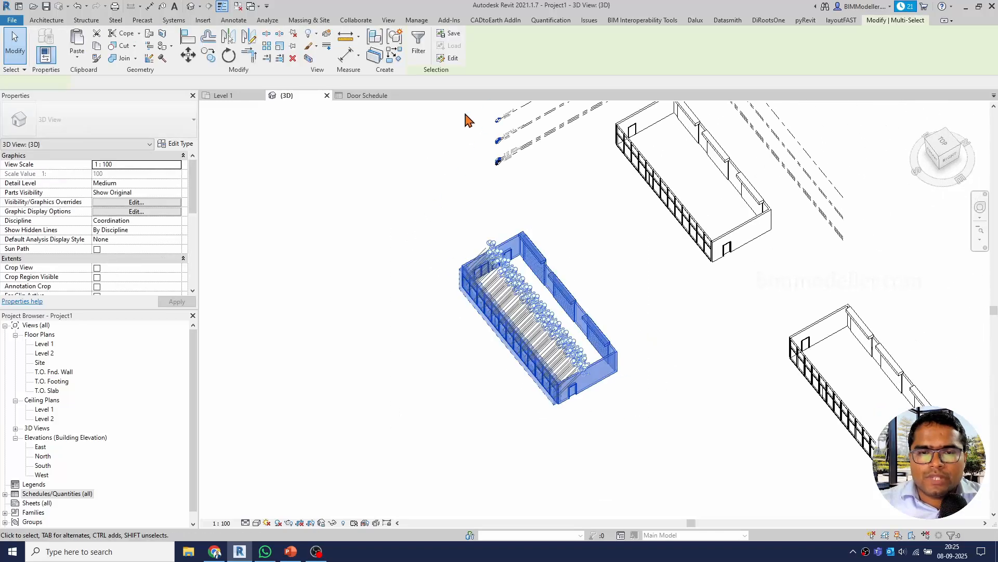
pyautogui.click(419, 44)
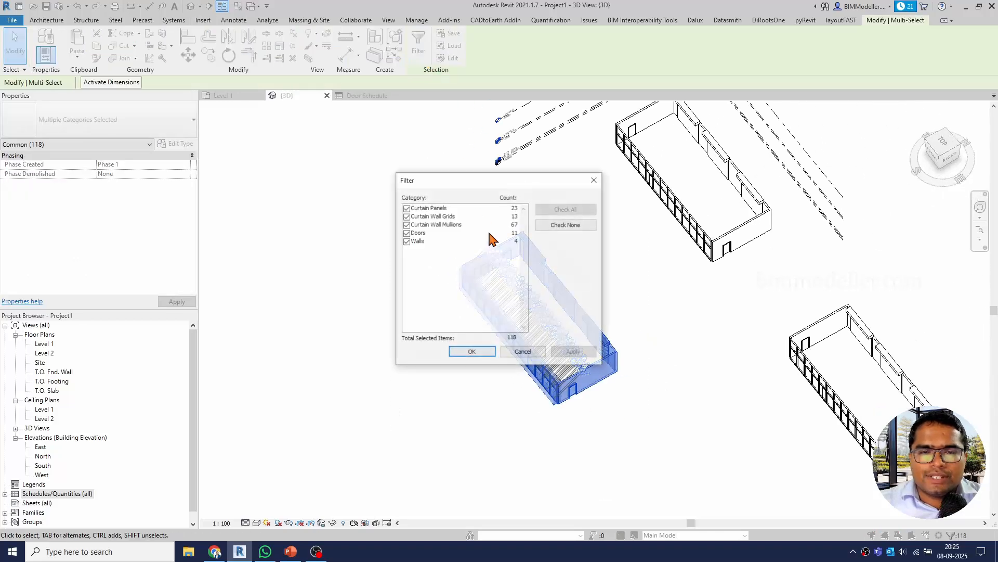
pyautogui.click(543, 227)
pyautogui.click(406, 232)
pyautogui.click(471, 351)
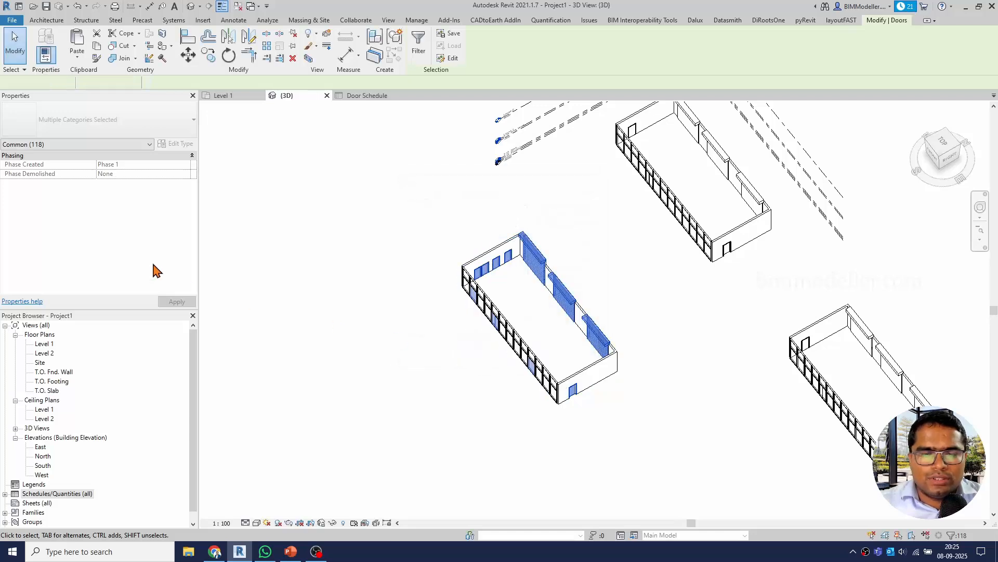
pyautogui.click(113, 221)
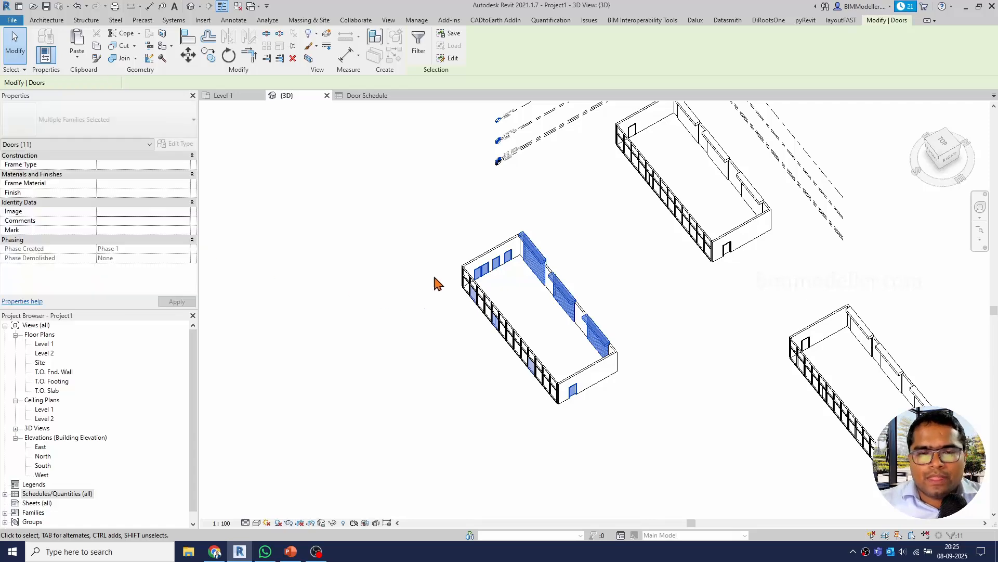
pyautogui.scroll(5, 495, 262)
pyautogui.scroll(1, 512, 330)
pyautogui.moveTo(507, 331); pyautogui.dragTo(419, 271, button='middle')
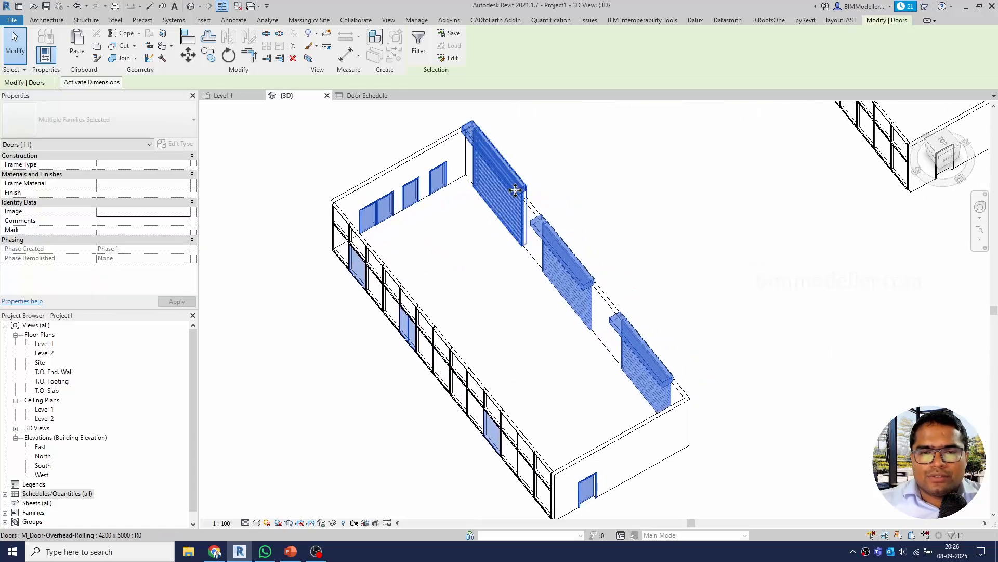
# Step: Select every 4200 x 4200mm overhead rolling door in the three buildings and set their Comments to "Shutter"
pyautogui.click(491, 233)
pyautogui.scroll(-3, 510, 249)
pyautogui.click(525, 255)
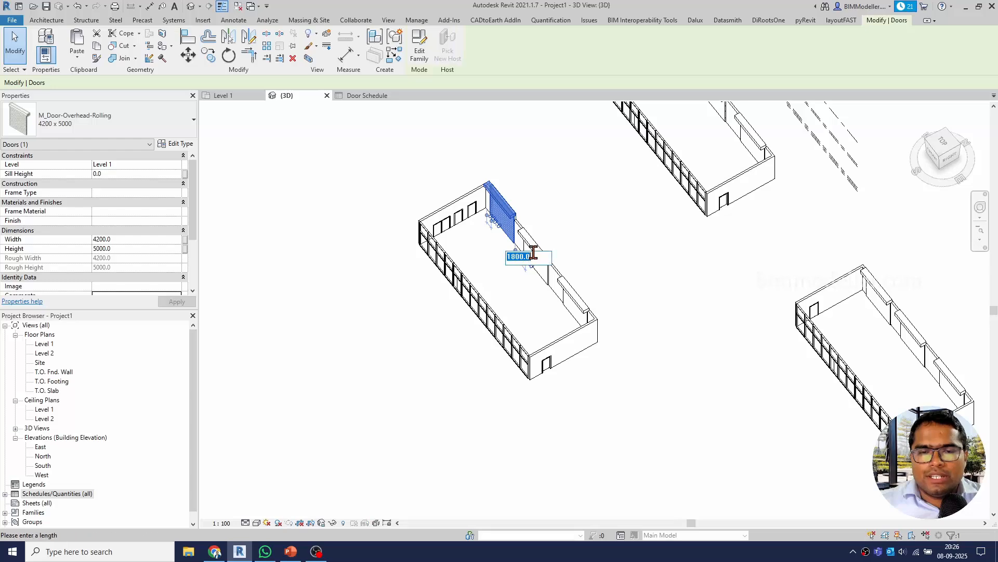
pyautogui.click(535, 244)
pyautogui.press('s')
pyautogui.press('a')
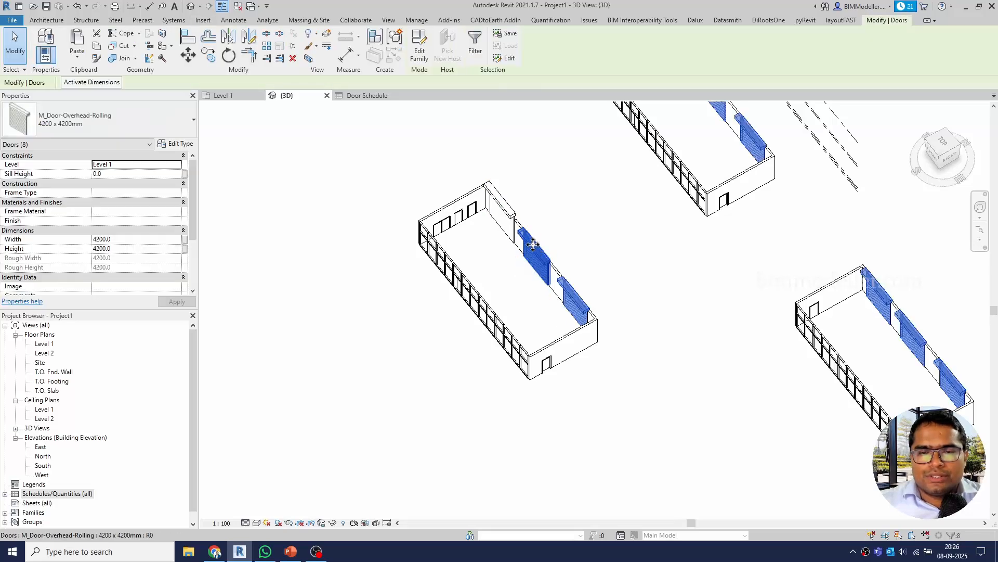
pyautogui.scroll(-3, 517, 254)
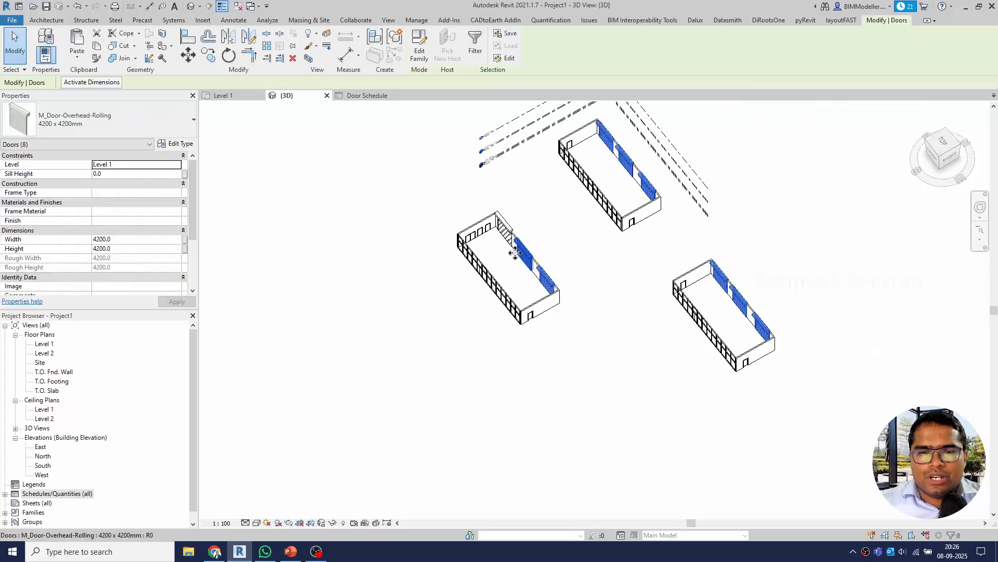
pyautogui.scroll(-3, 146, 254)
pyautogui.scroll(-1, 145, 259)
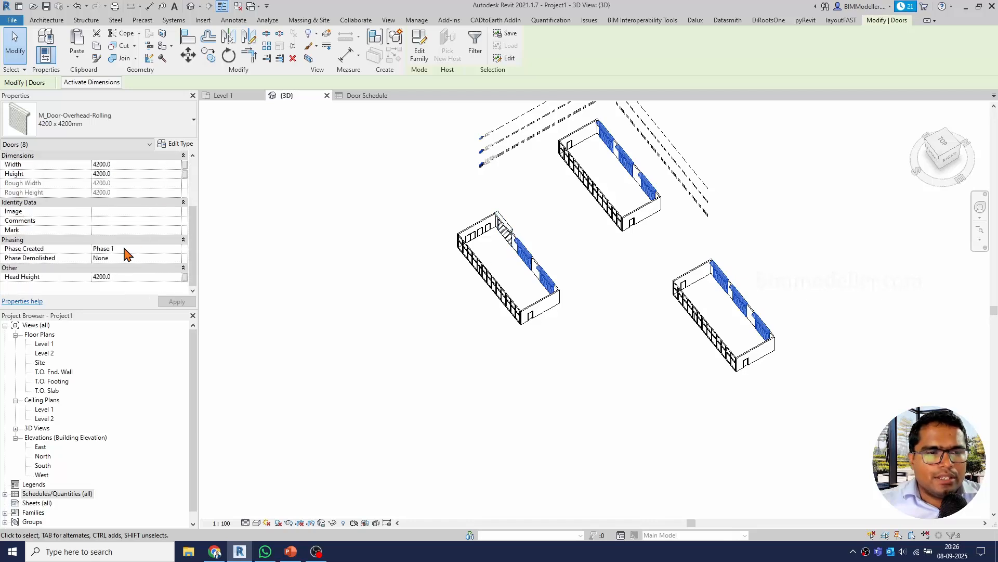
pyautogui.click(119, 220)
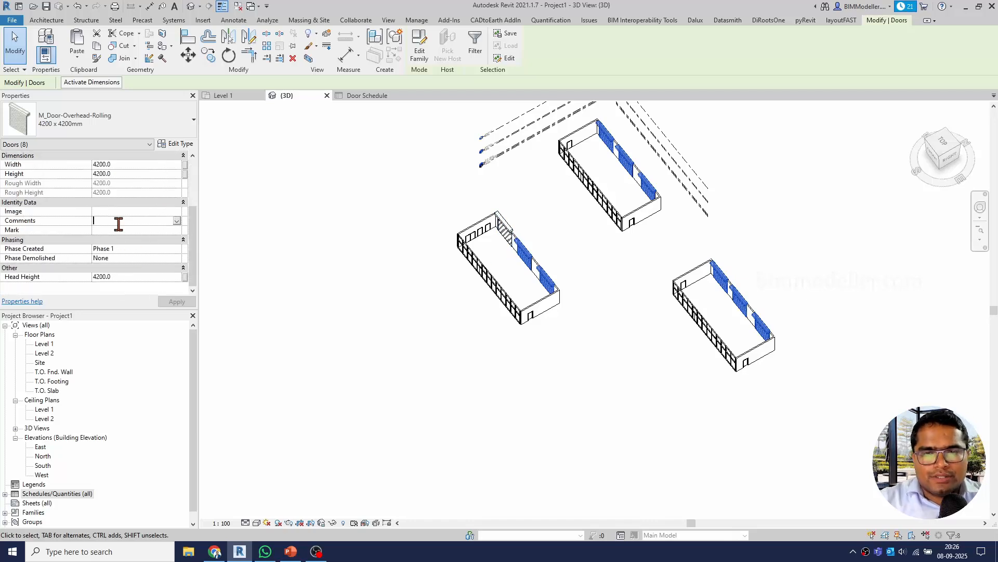
pyautogui.write('Shutter')
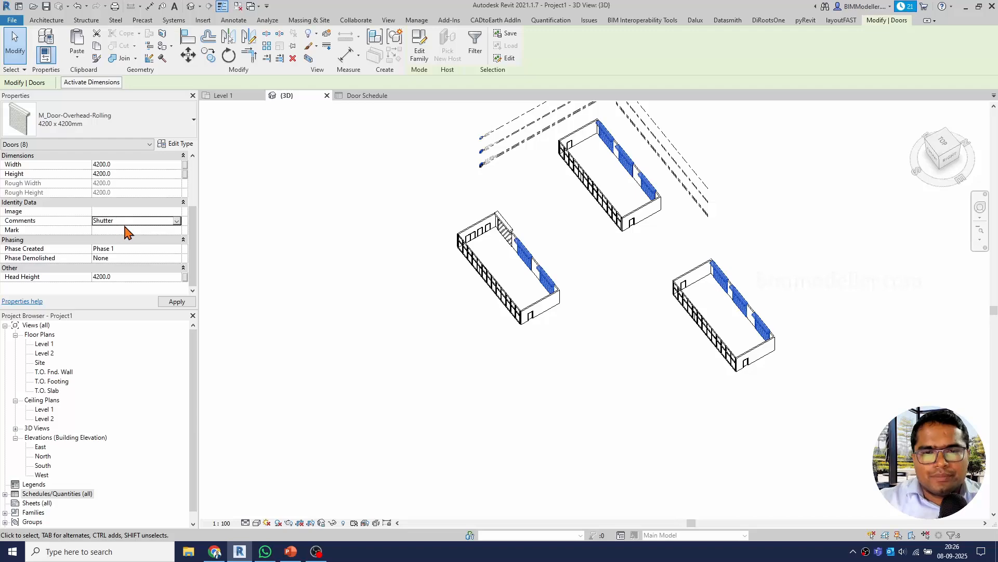
# Step: Select all 0864 x 2032mm single-flush doors plus the 0915 x 2134mm ones in the three buildings and set their Comments to "Wood"
pyautogui.scroll(3, 504, 234)
pyautogui.click(458, 237)
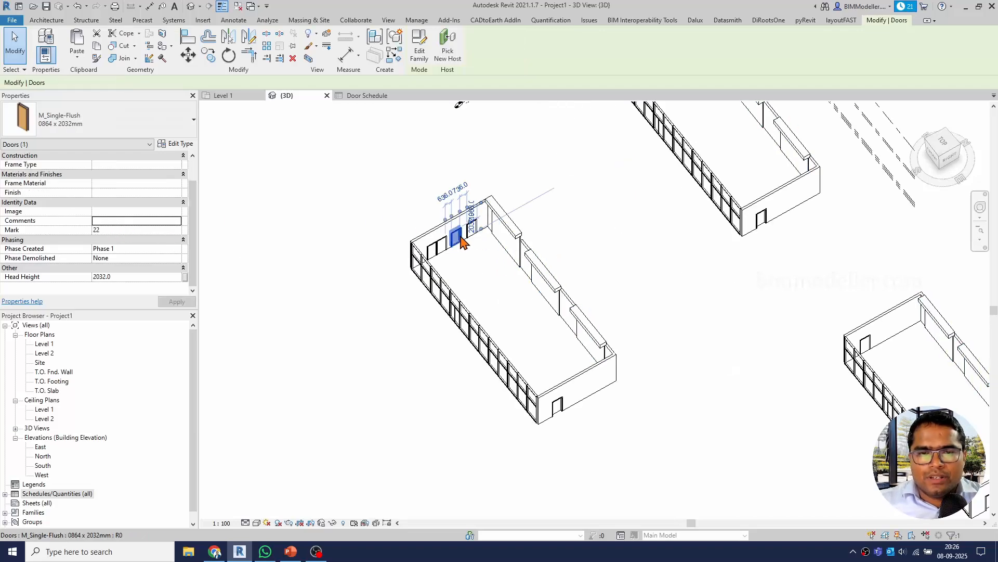
pyautogui.press('s')
pyautogui.press('a')
pyautogui.scroll(-2, 484, 283)
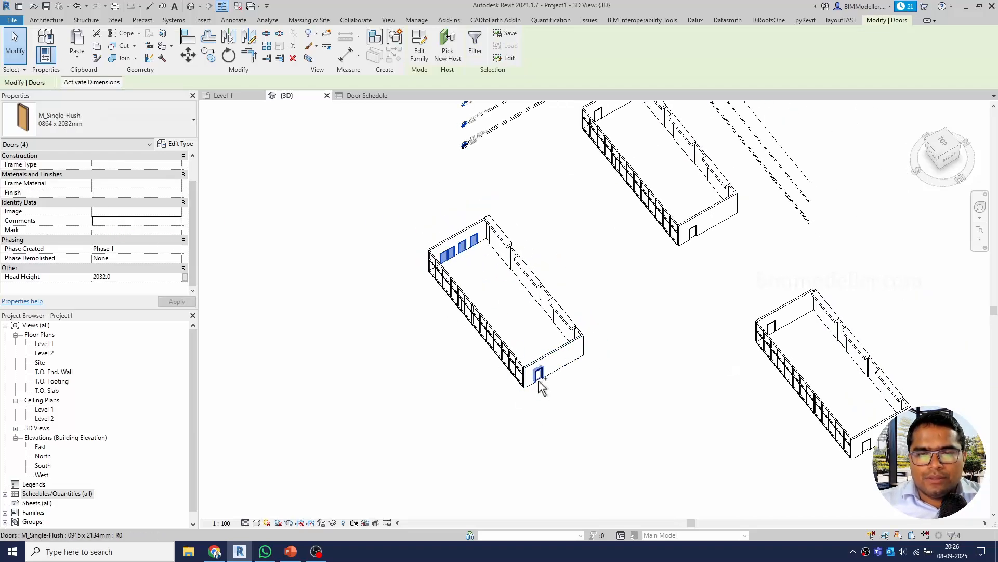
pyautogui.keyDown('ctrl'); pyautogui.click(538, 375); pyautogui.keyUp('ctrl')
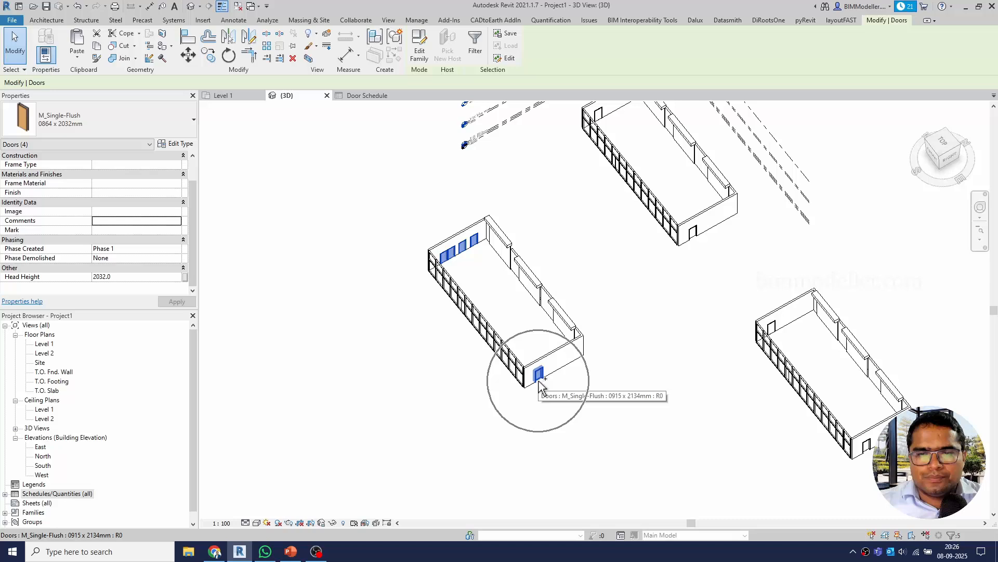
pyautogui.keyDown('ctrl'); pyautogui.click(693, 232); pyautogui.keyUp('ctrl')
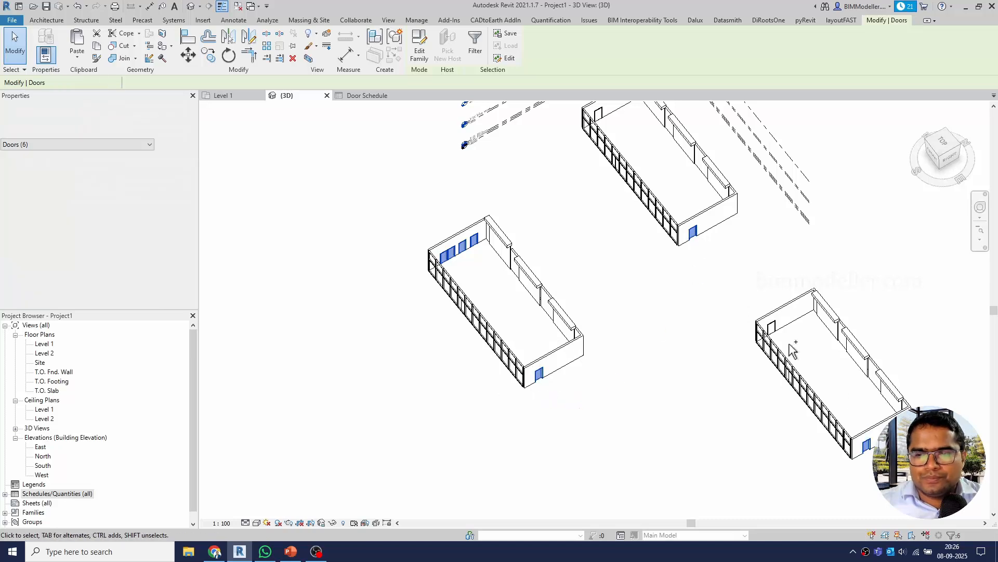
pyautogui.keyDown('ctrl'); pyautogui.click(771, 328); pyautogui.keyUp('ctrl')
pyautogui.keyDown('ctrl'); pyautogui.click(606, 117); pyautogui.keyUp('ctrl')
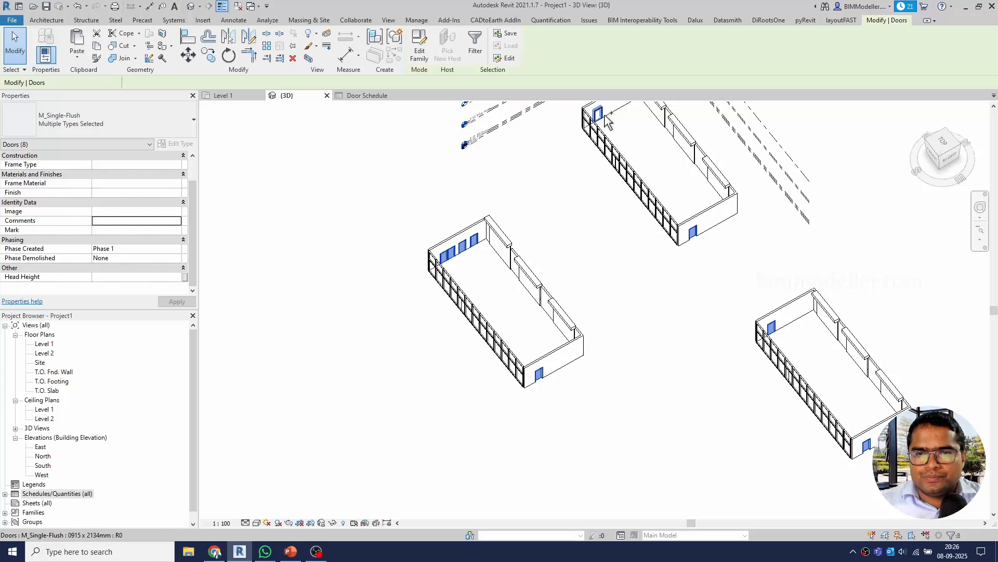
pyautogui.click(126, 220)
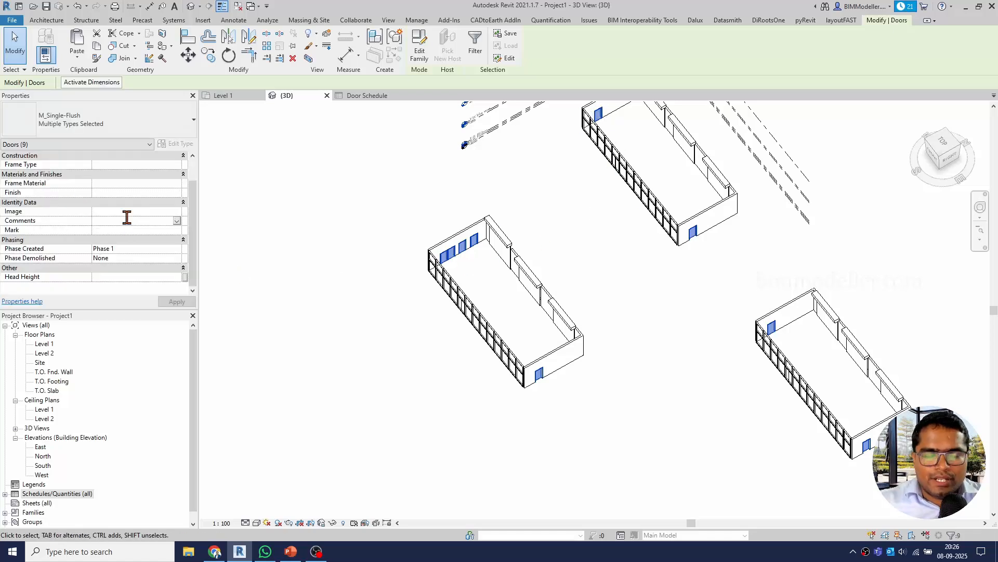
pyautogui.write('C')
pyautogui.press('BackSpace')
pyautogui.write('Wood')
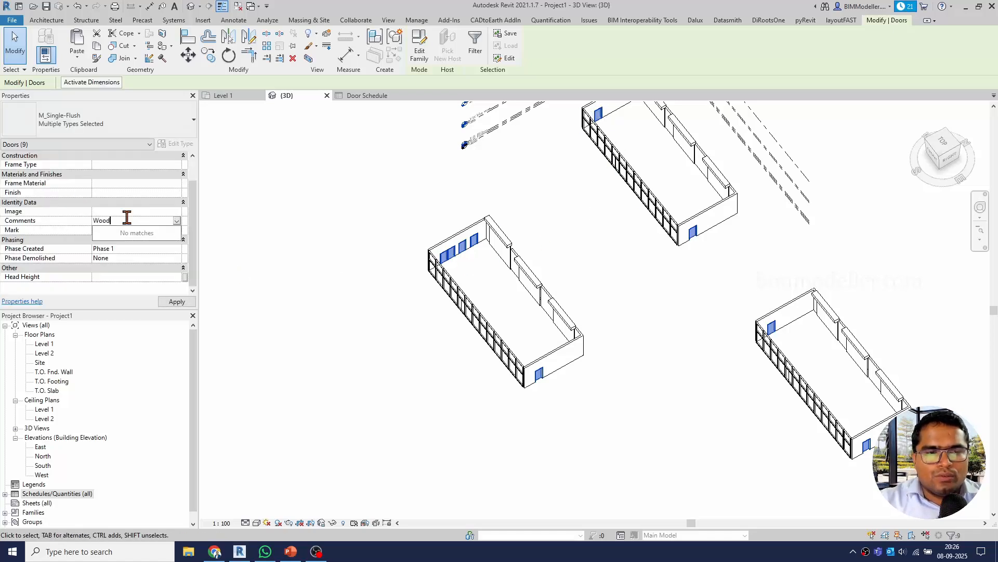
pyautogui.press('Return')
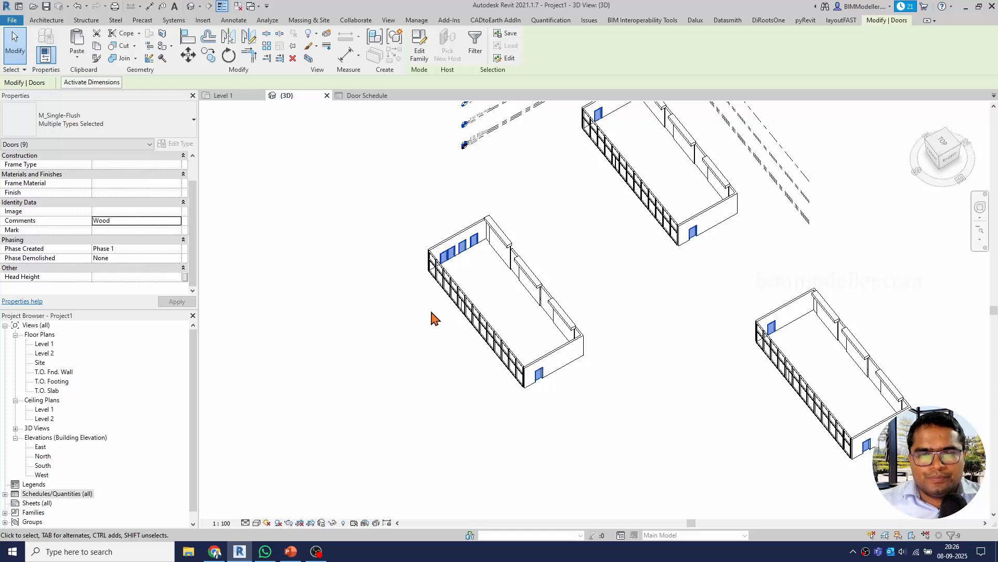
# Step: Select every double-glass curtain wall door in the three buildings and enter "Glass" as their Comments
pyautogui.scroll(5, 435, 317)
pyautogui.click(486, 300)
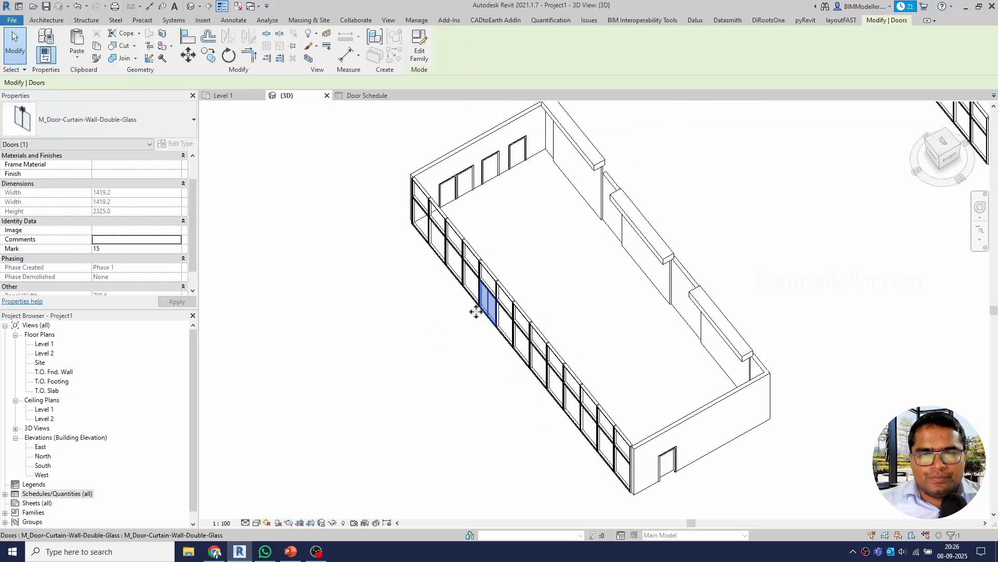
pyautogui.press('s')
pyautogui.press('a')
pyautogui.scroll(-3, 454, 353)
pyautogui.scroll(-2, 454, 358)
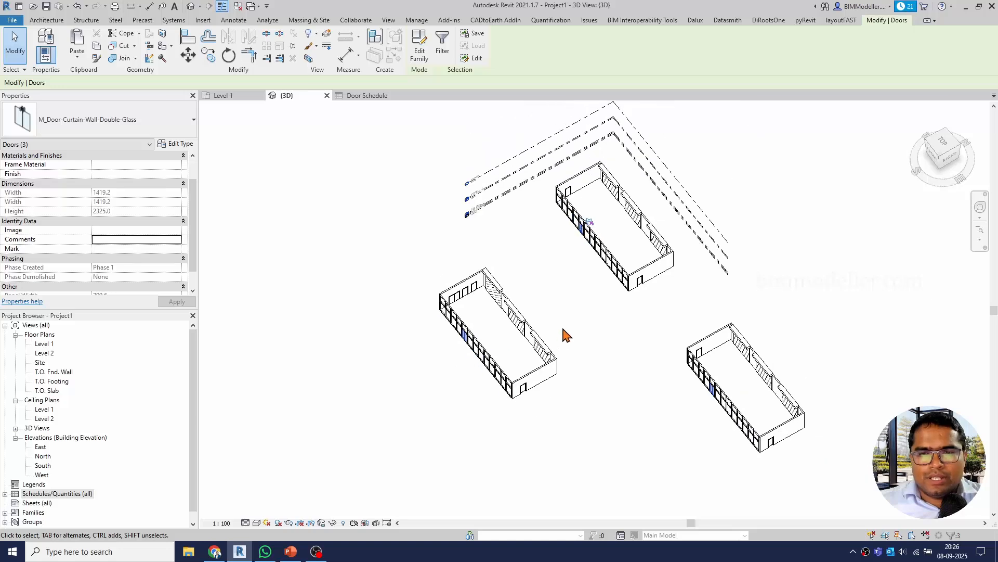
pyautogui.scroll(2, 710, 403)
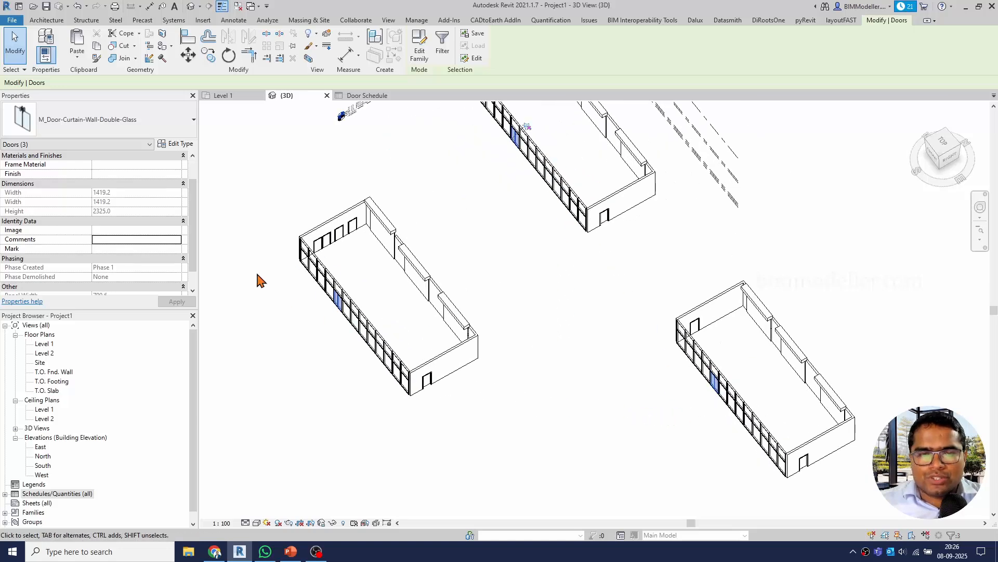
pyautogui.click(138, 239)
pyautogui.write('Cur')
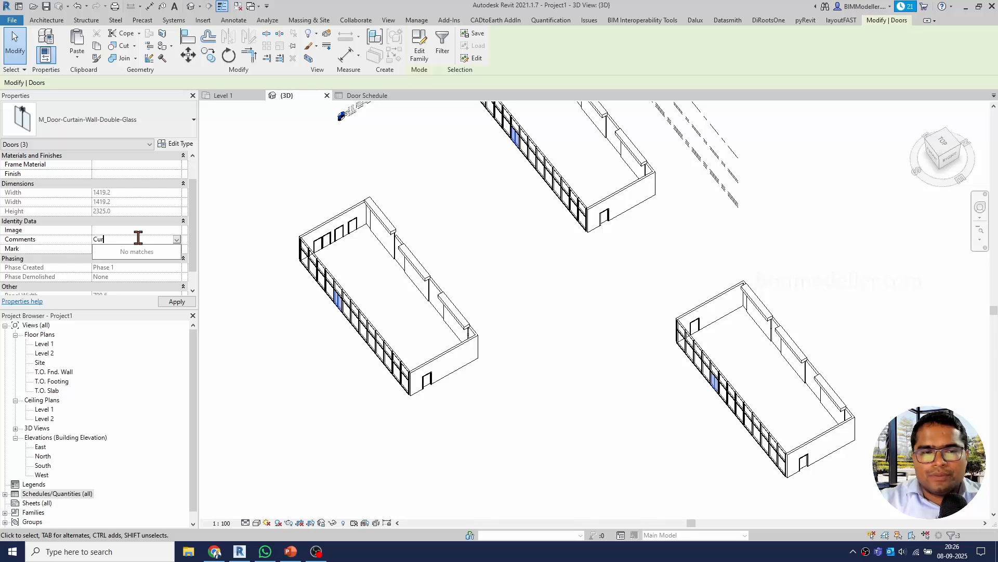
pyautogui.press('BackSpace')
pyautogui.press('BackSpace')
pyautogui.write('Galss')
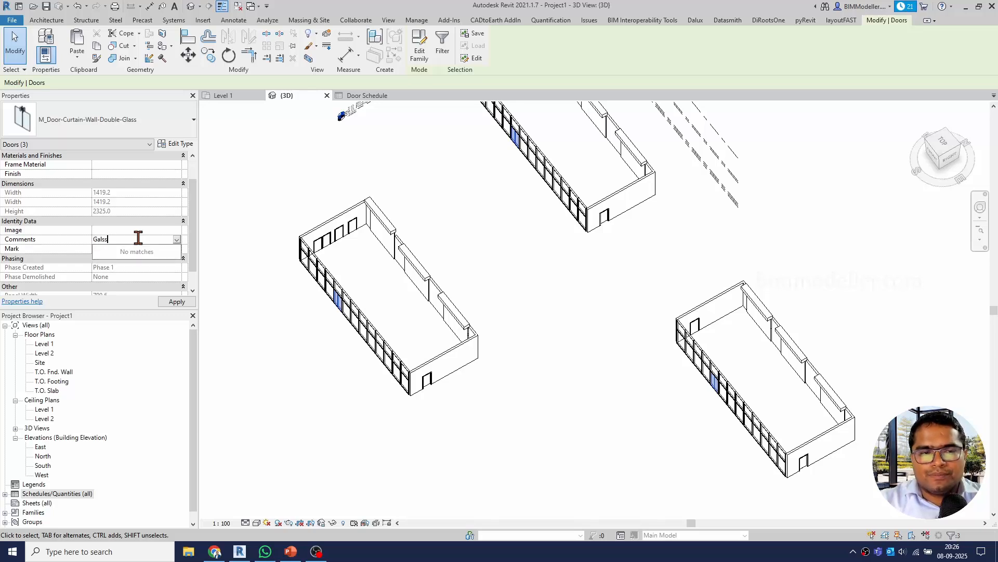
pyautogui.write('ass')
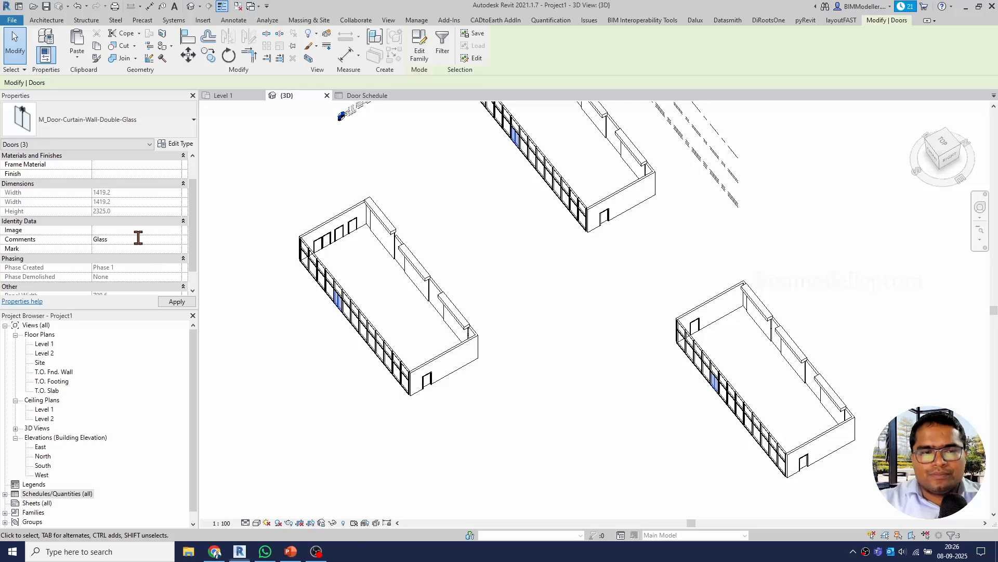
# Step: Select every single-glass curtain wall door in the three buildings and set their Comments to "Glass"
pyautogui.scroll(5, 379, 352)
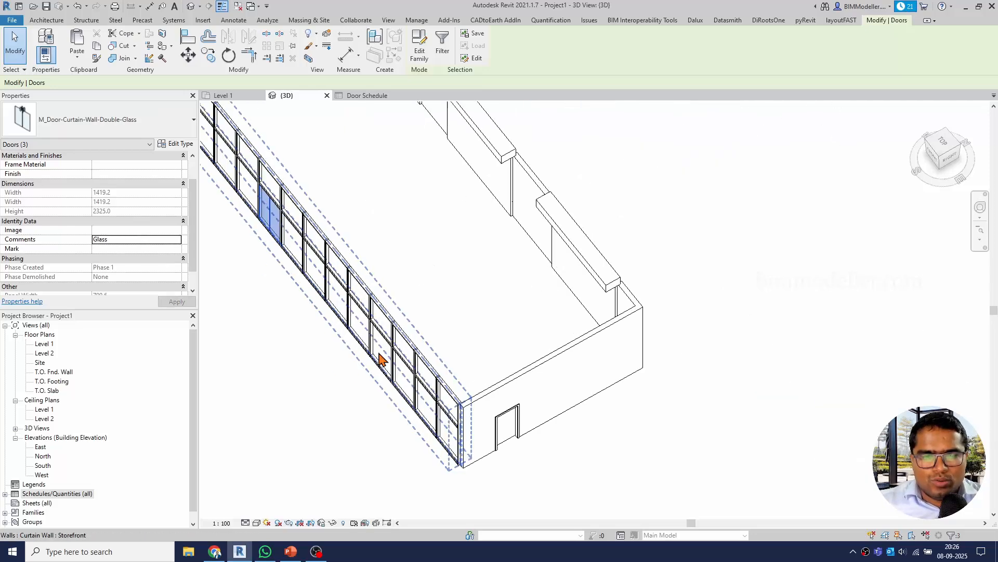
pyautogui.press('Escape')
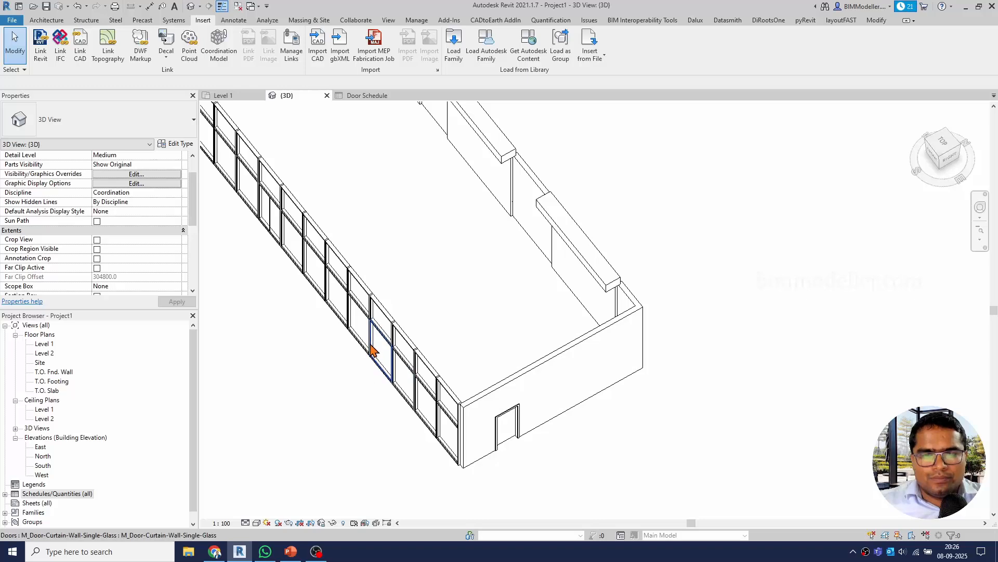
pyautogui.click(371, 345)
pyautogui.press('s')
pyautogui.press('a')
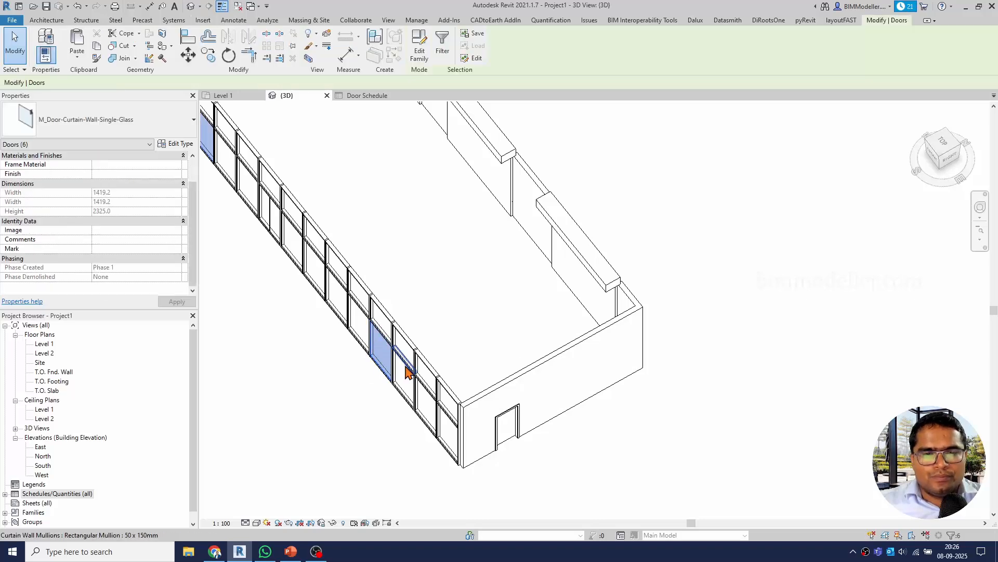
pyautogui.scroll(-3, 405, 364)
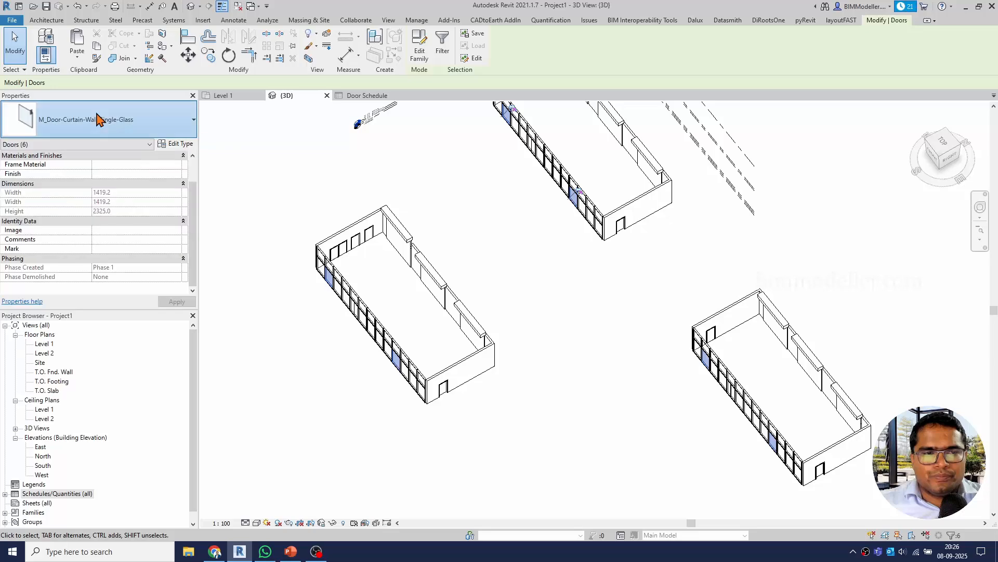
pyautogui.click(120, 240)
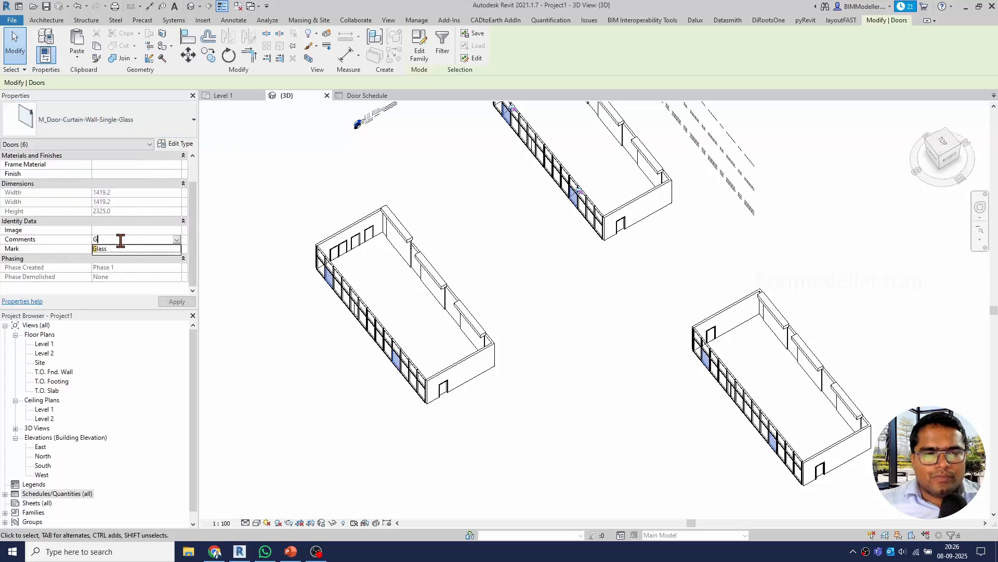
pyautogui.write('Glass')
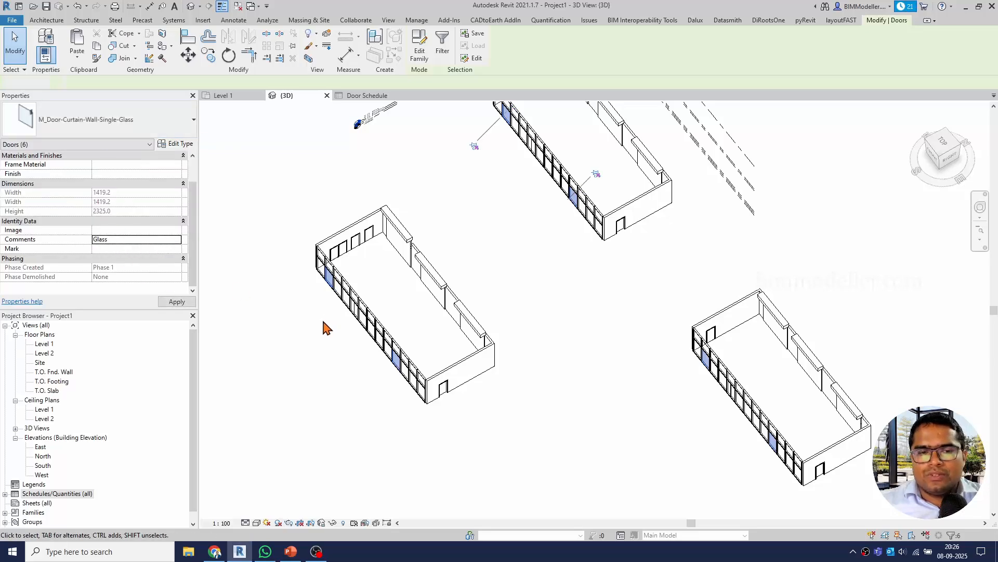
pyautogui.click(322, 327)
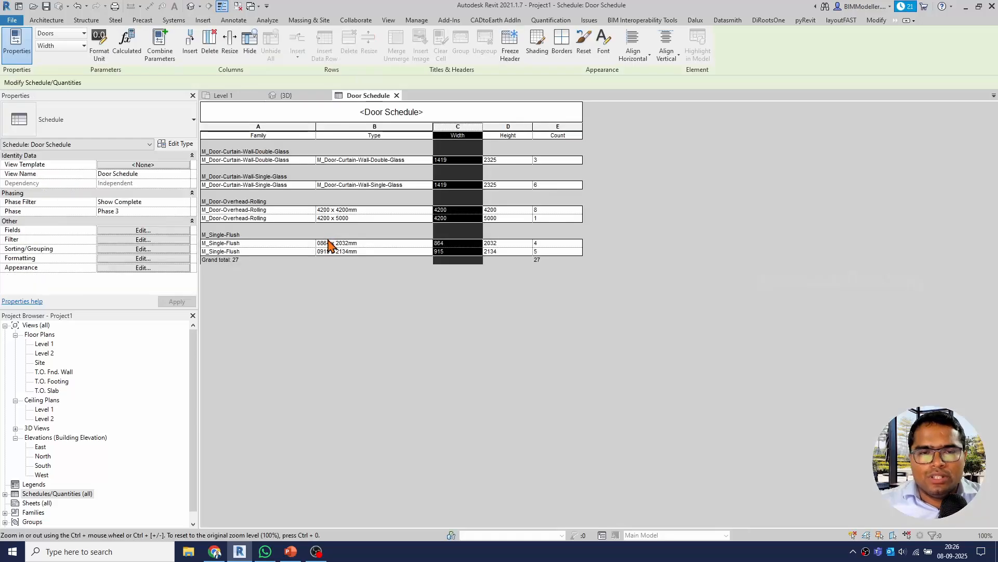
# Step: Go to the door schedule's properties and add Comments to its scheduled fields
pyautogui.click(130, 241)
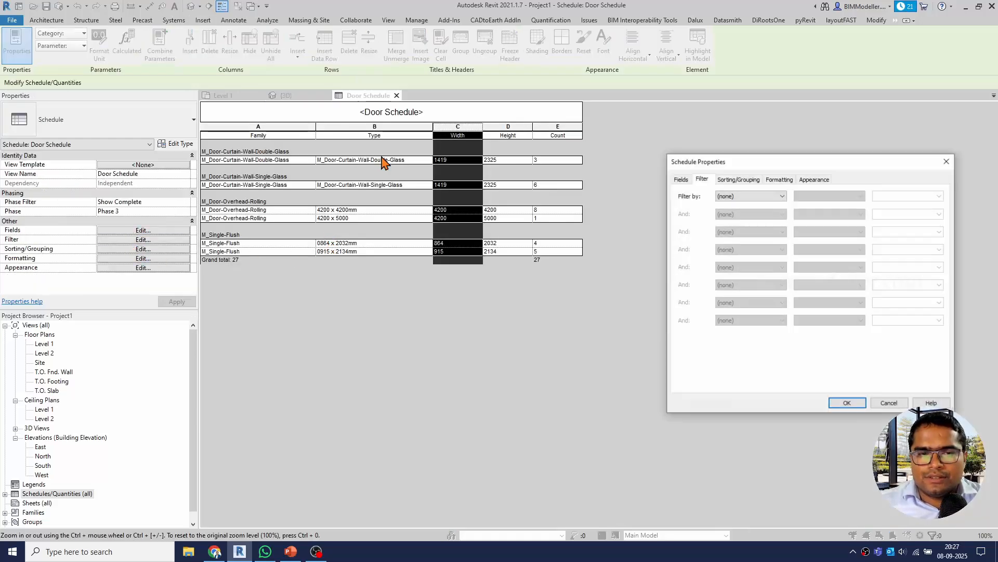
pyautogui.click(737, 179)
pyautogui.click(754, 196)
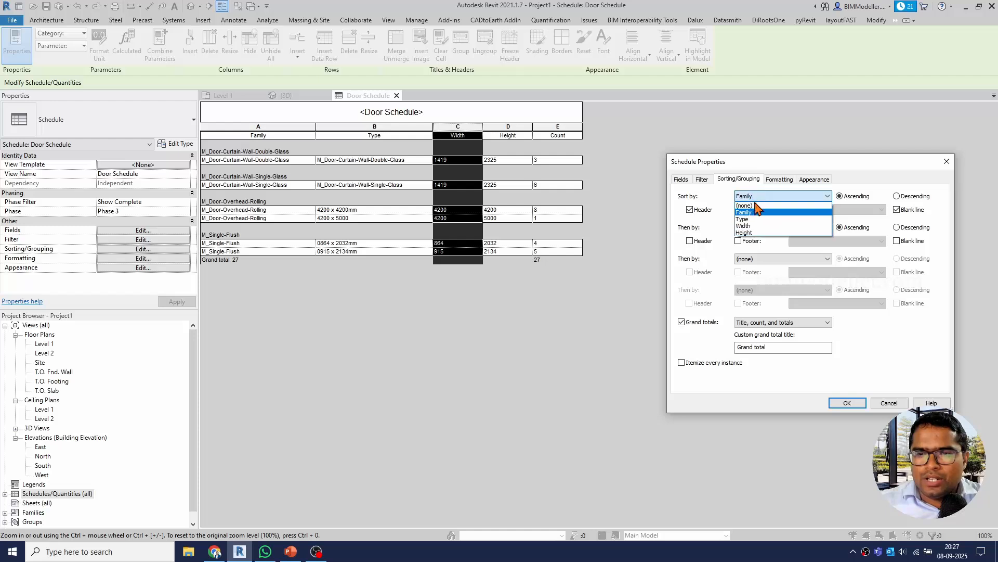
pyautogui.click(758, 196)
pyautogui.click(682, 179)
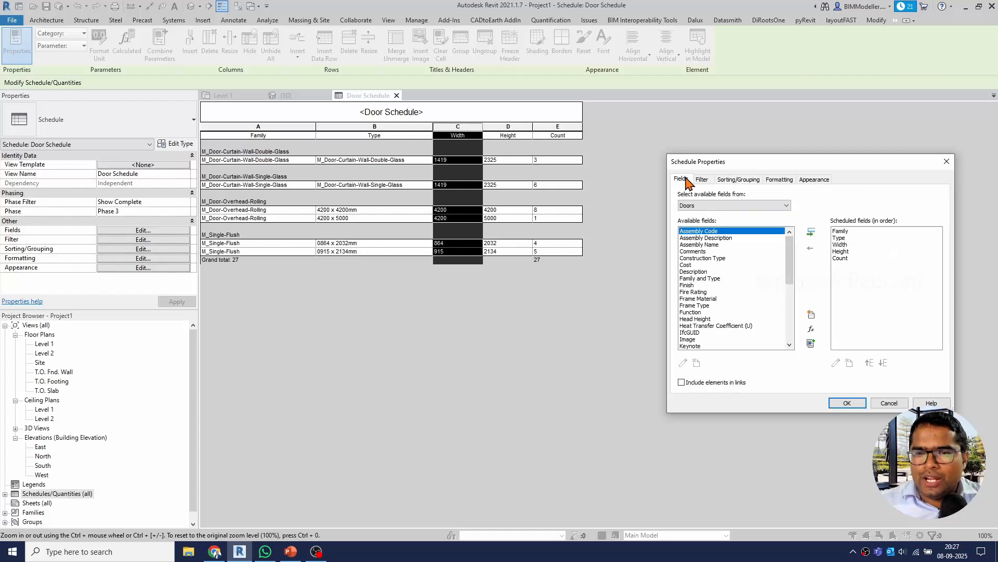
pyautogui.click(731, 285)
pyautogui.press('c')
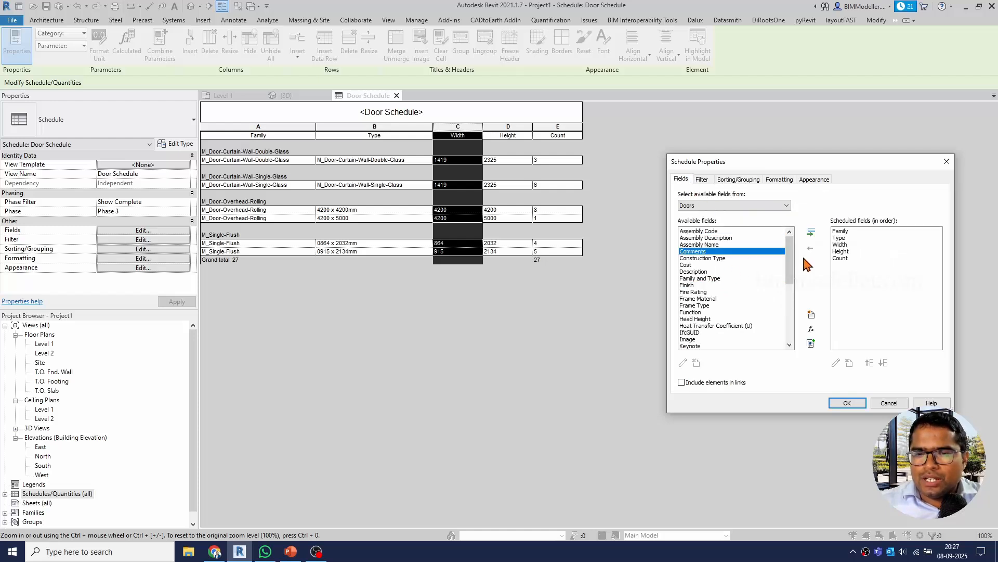
pyautogui.click(810, 232)
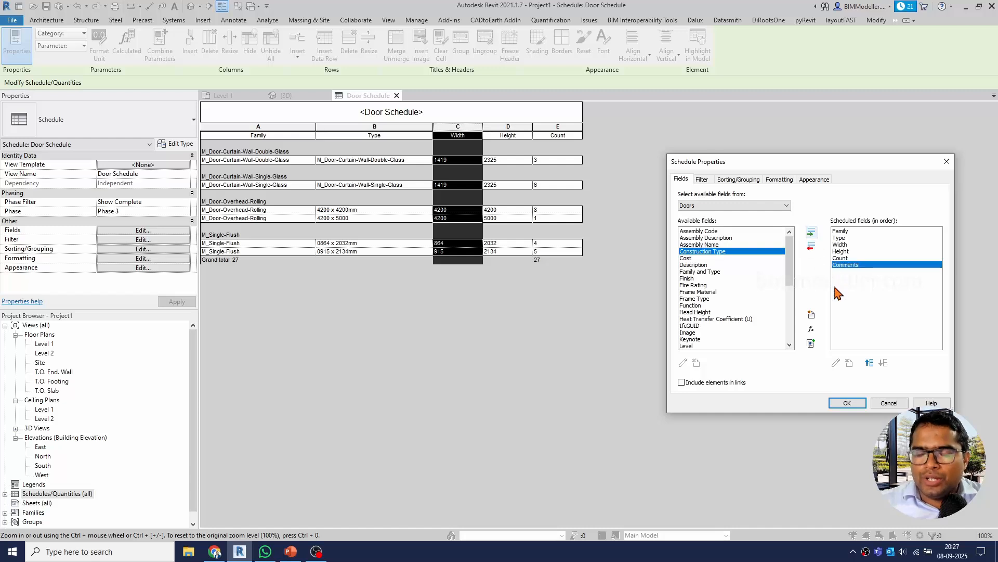
# Step: Sort the door schedule first by Comments instead of Family and apply the schedule properties
pyautogui.click(725, 182)
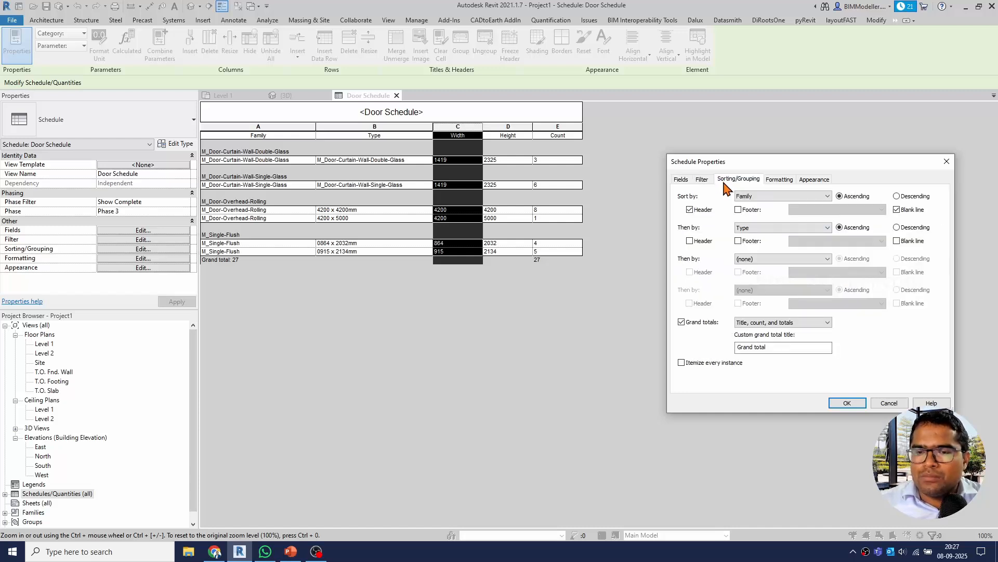
pyautogui.click(748, 197)
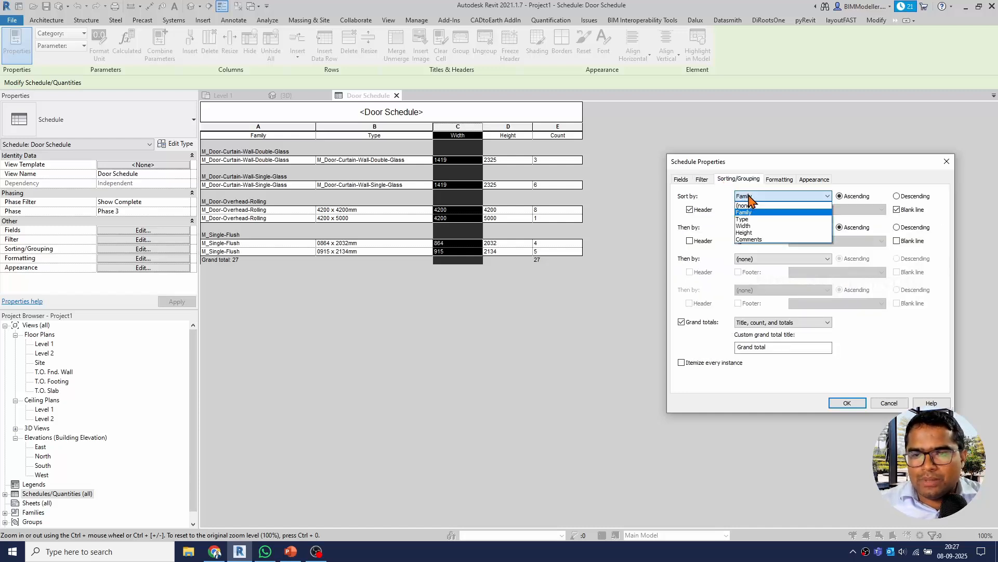
pyautogui.click(752, 239)
pyautogui.moveTo(770, 167); pyautogui.dragTo(576, 139)
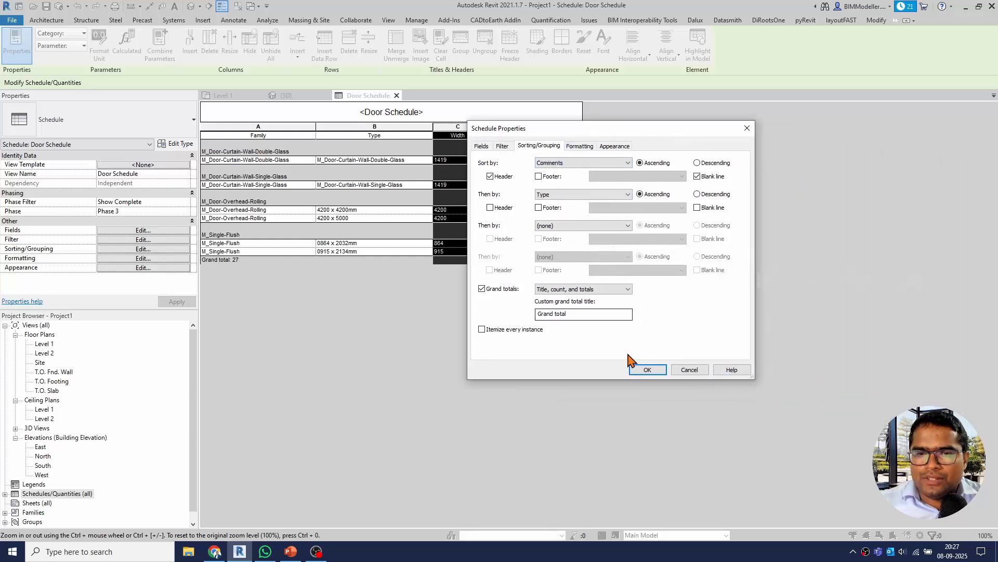
pyautogui.click(646, 365)
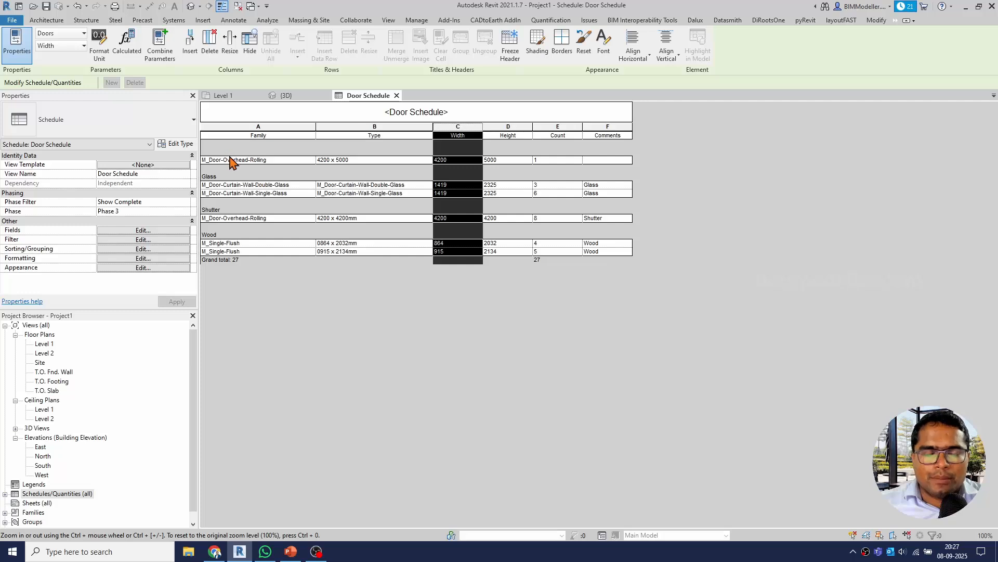
# Step: Enter "Shutter" as the Comments value of the 4200 x 5000 overhead rolling door in the schedule
pyautogui.click(248, 160)
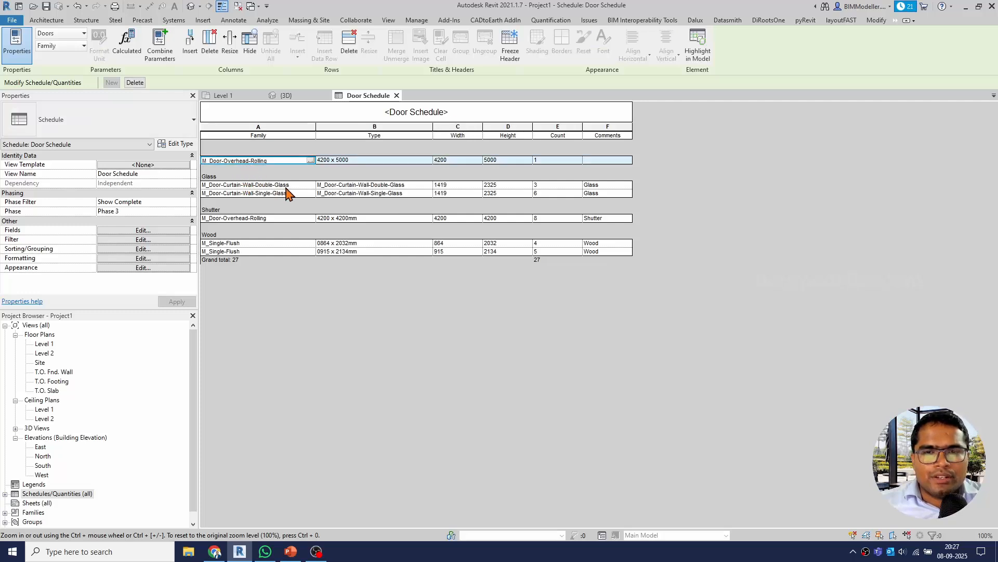
pyautogui.click(608, 160)
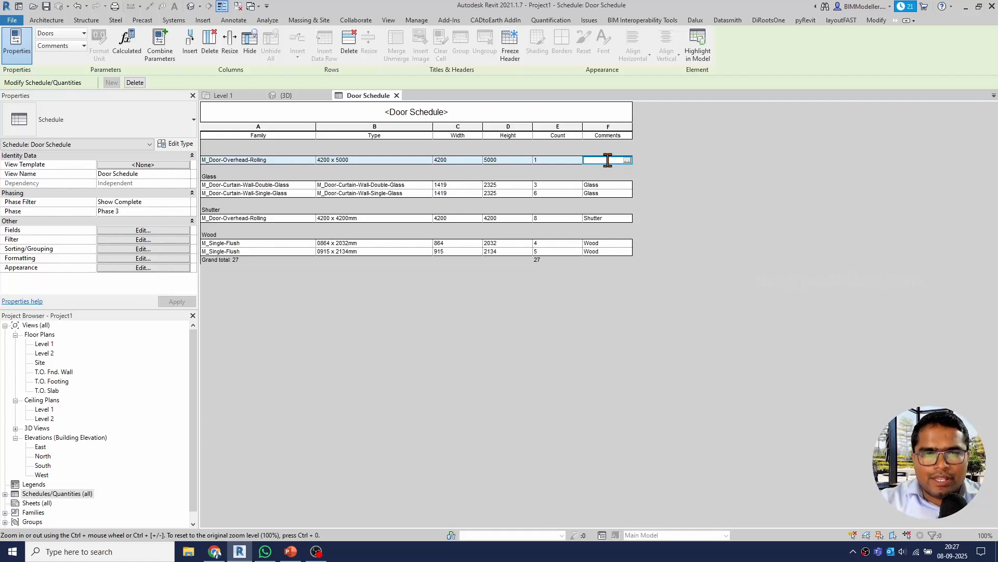
pyautogui.write('Sh')
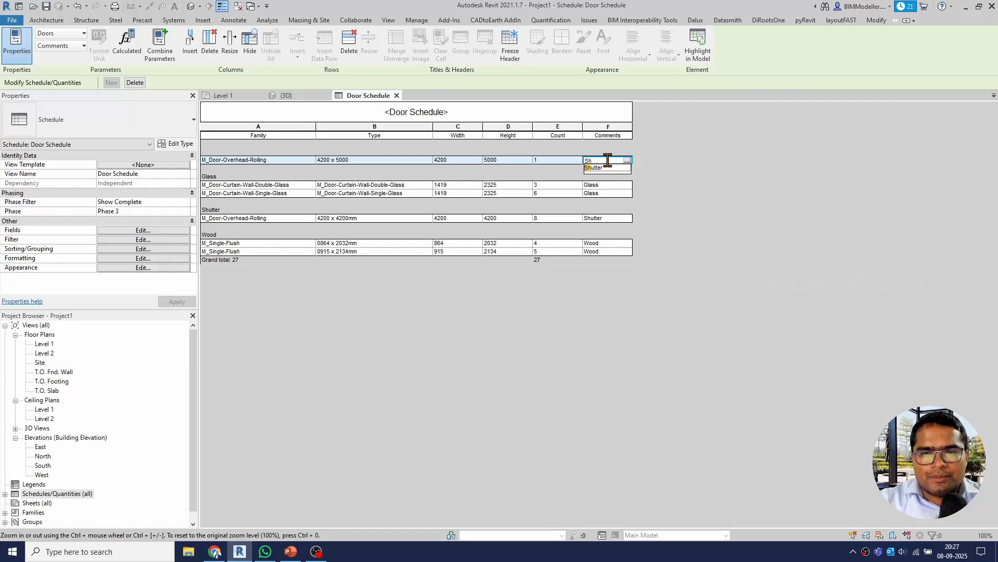
pyautogui.click(605, 168)
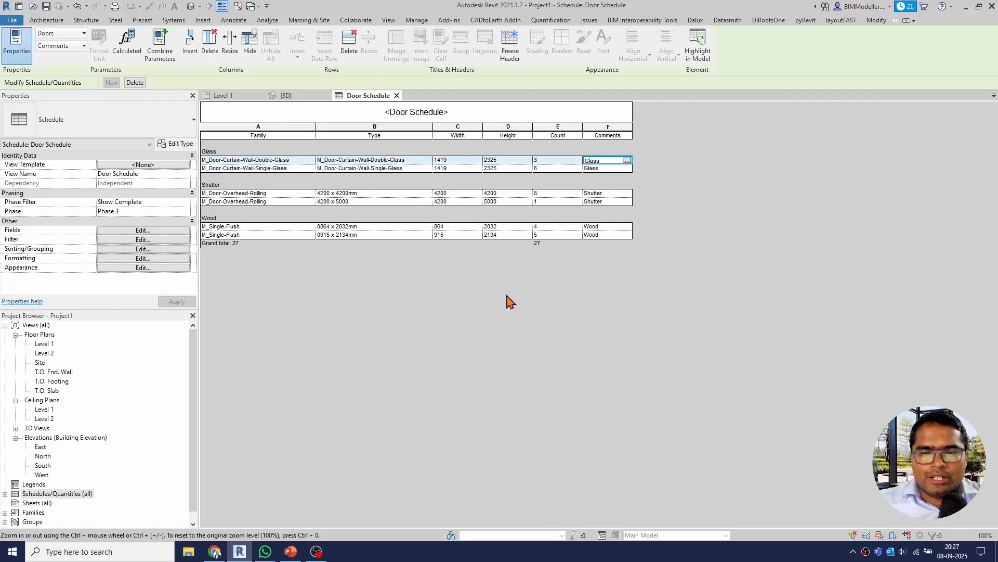
# Step: Hide the Comments column in the door schedule while keeping the grouping by material
pyautogui.click(604, 134)
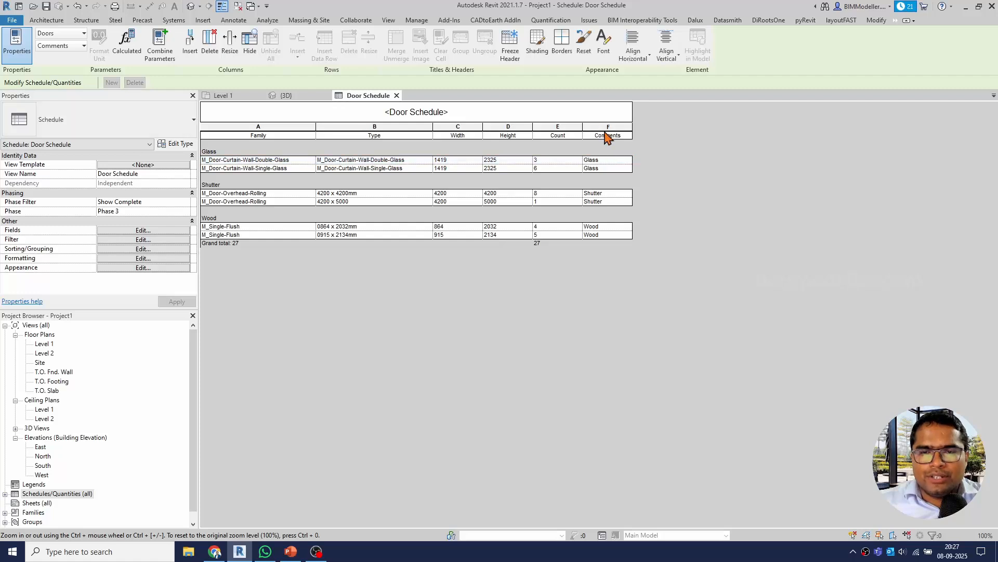
pyautogui.click(606, 127)
pyautogui.rightClick(605, 127)
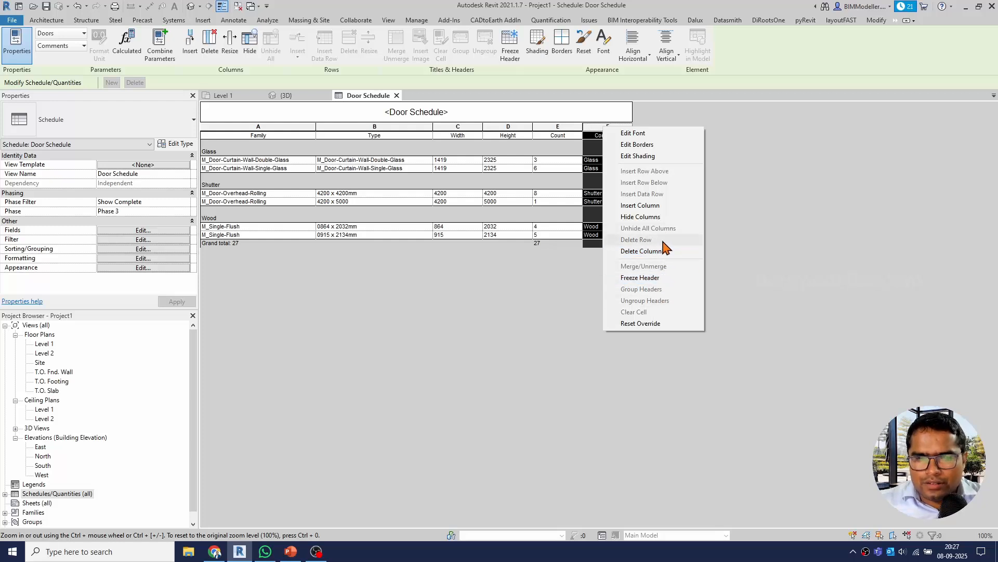
pyautogui.click(648, 217)
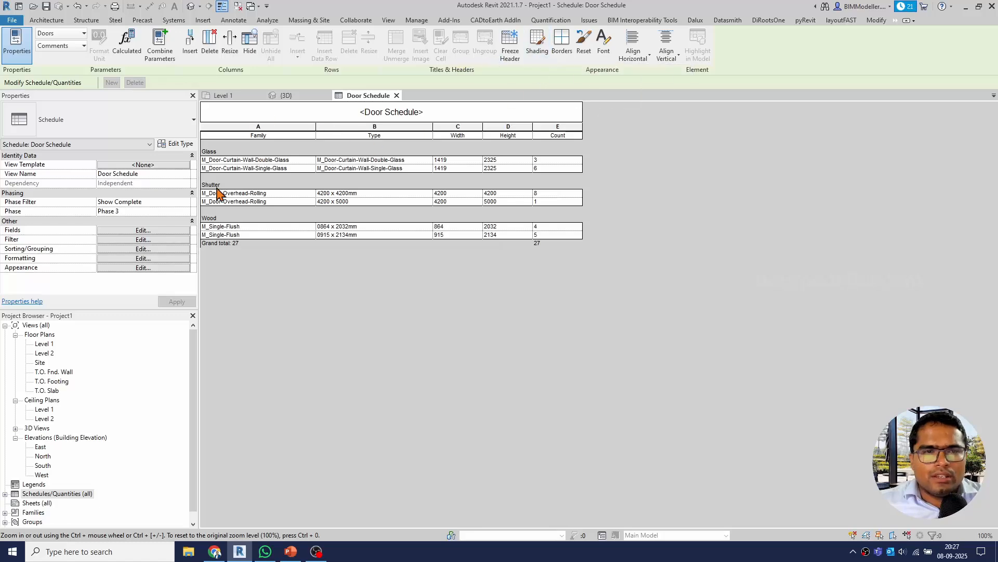
# Step: Turn on stripe rows for the door schedule with light blue, RGB 196-225-255, as the first row stripe color
pyautogui.click(147, 268)
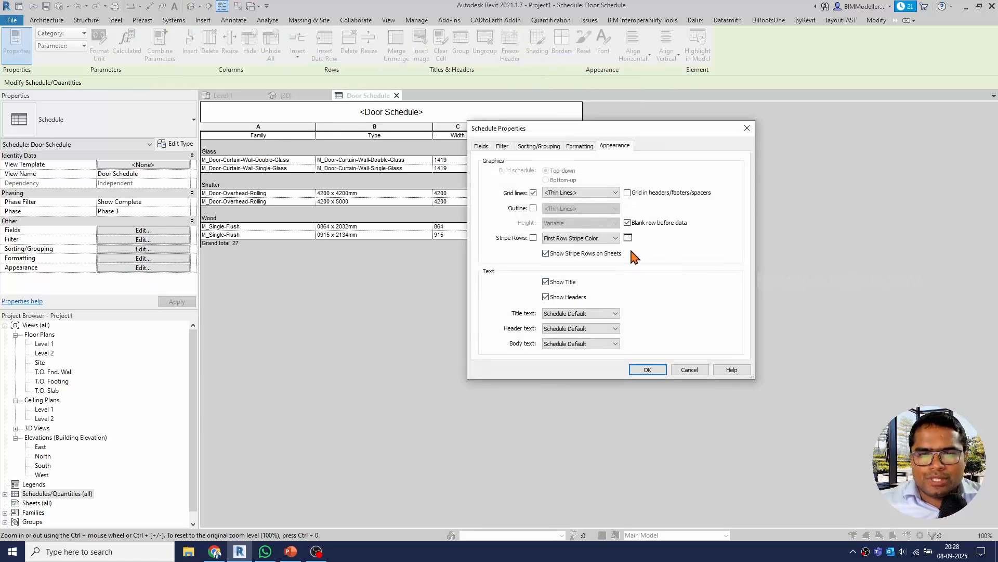
pyautogui.click(533, 237)
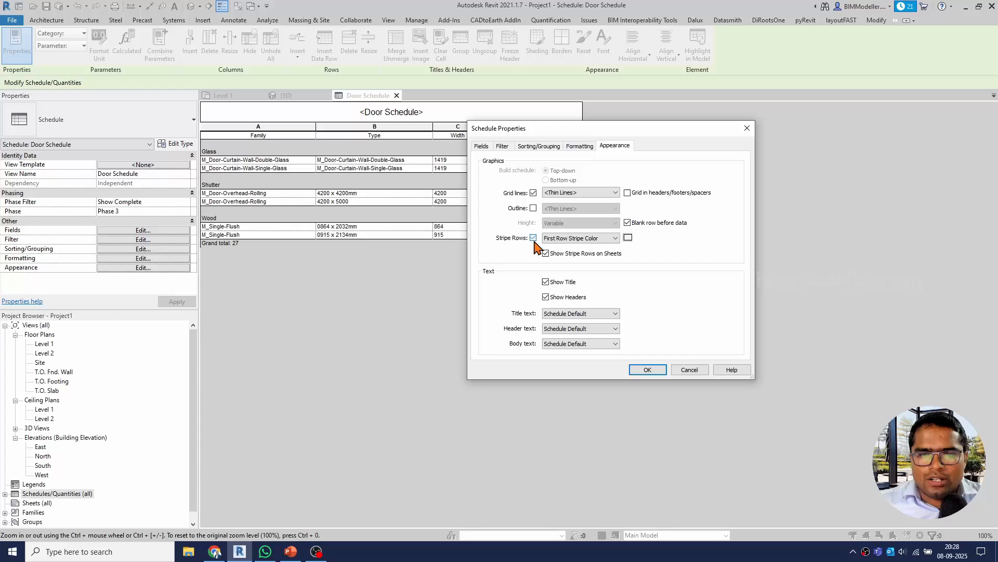
pyautogui.click(629, 237)
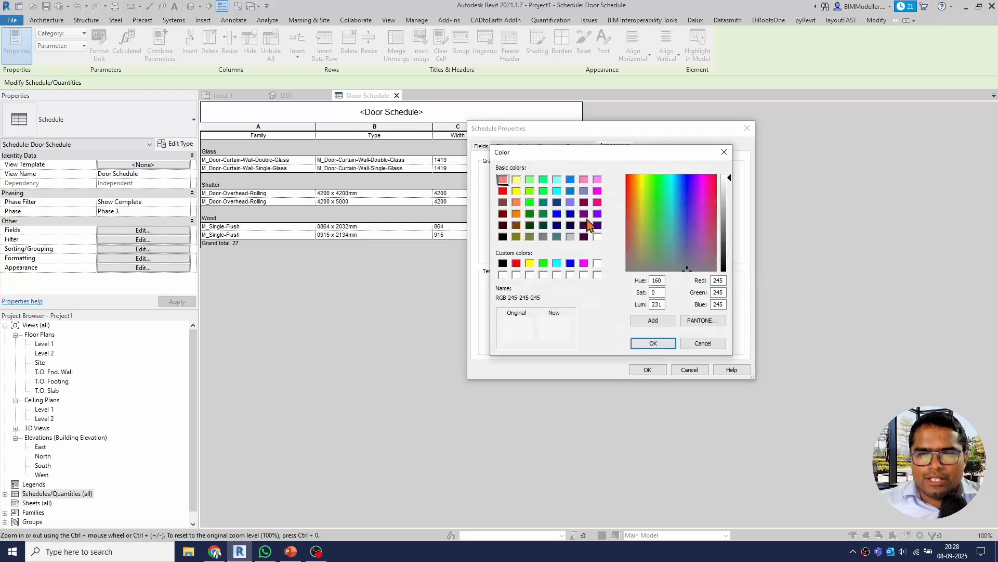
pyautogui.click(571, 180)
pyautogui.click(726, 197)
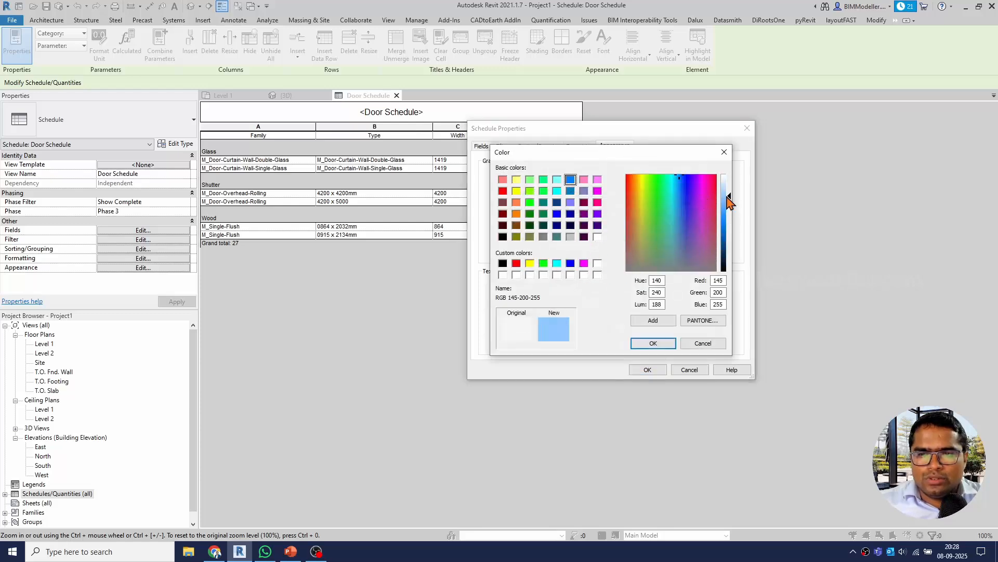
pyautogui.click(727, 186)
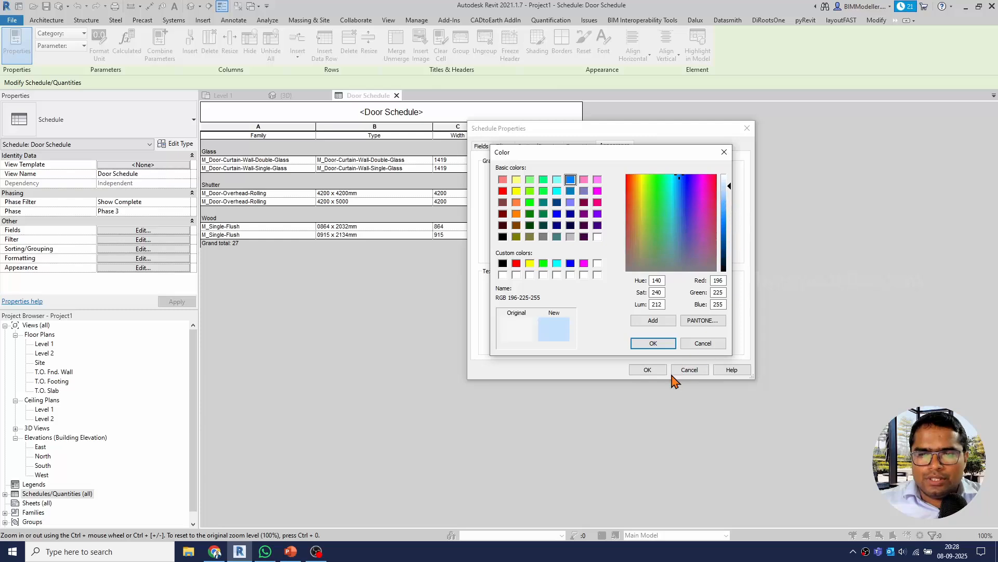
pyautogui.click(652, 344)
pyautogui.click(648, 369)
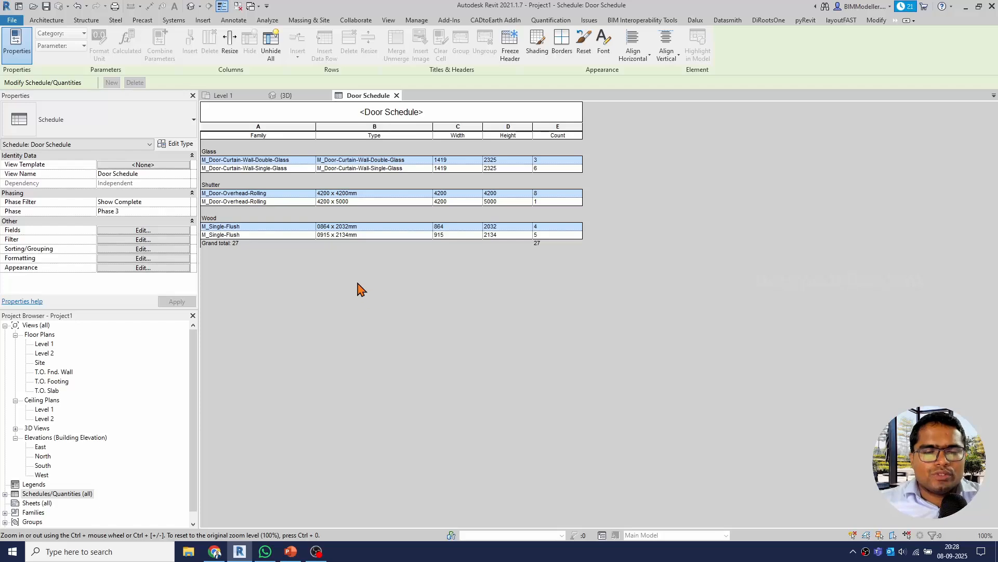
pyautogui.keyDown('ctrl'); pyautogui.scroll(3, 274, 263); pyautogui.keyUp('ctrl')
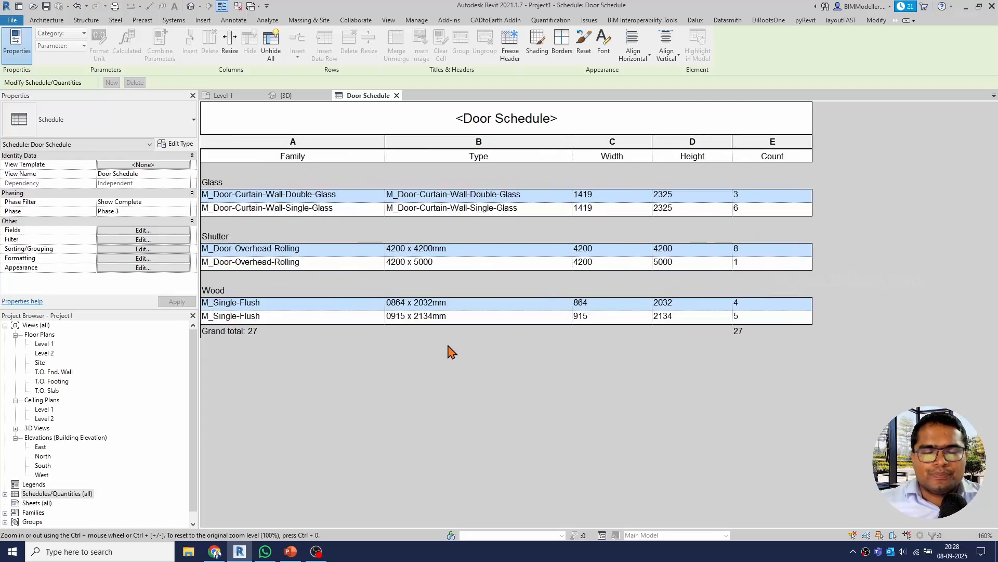